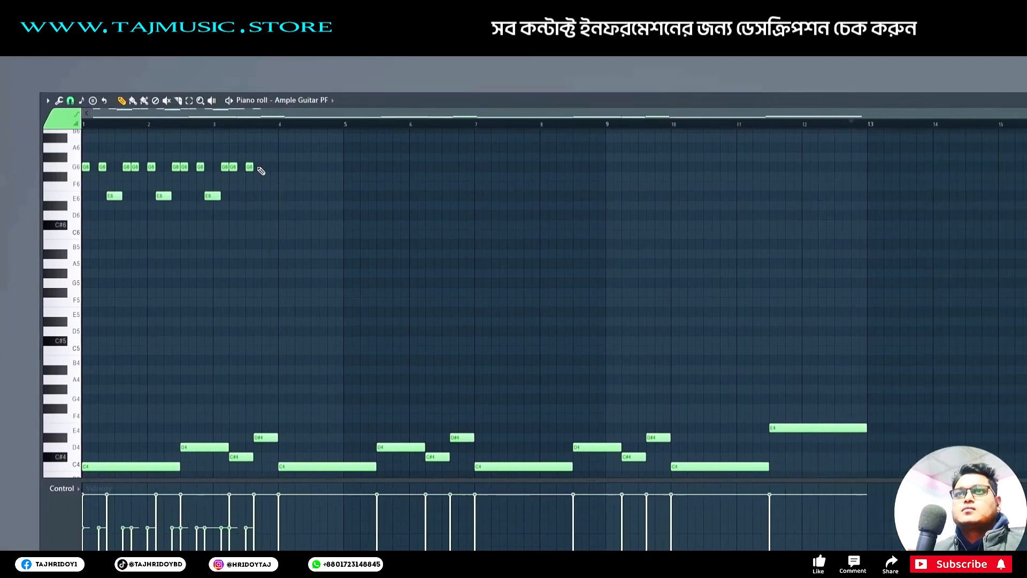
Step: Continue the repeating strum rhythm of short G6 and E6 notes in the Ample Guitar PF piano roll past bar 10
{"action": "left_click", "coordinate": [252, 167]}
{"action": "left_click", "coordinate": [302, 167]}
{"action": "left_click", "coordinate": [310, 167]}
{"action": "left_click", "coordinate": [326, 166]}
{"action": "left_click", "coordinate": [285, 196]}
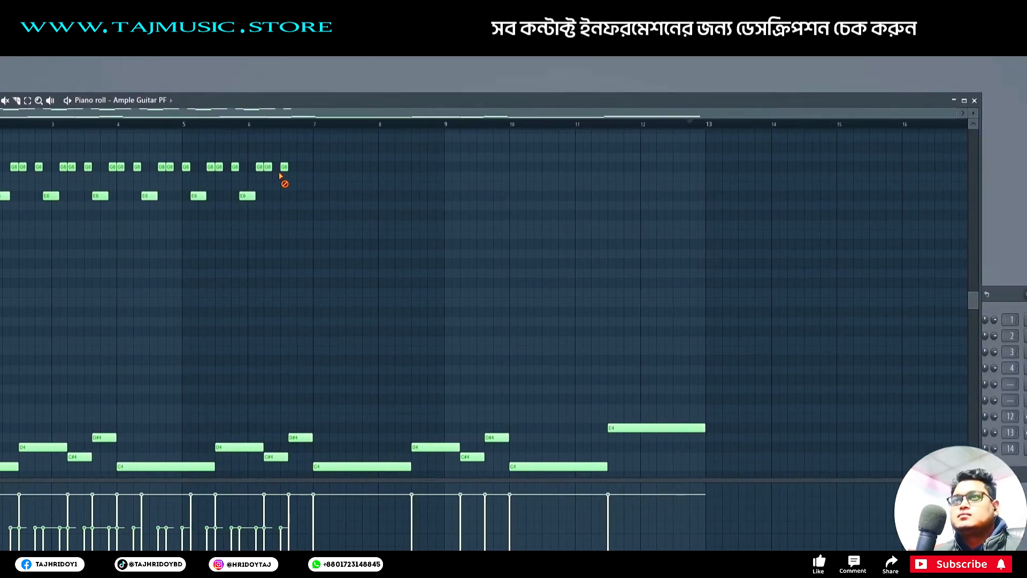
{"action": "left_click", "coordinate": [563, 168]}
{"action": "left_click", "coordinate": [587, 196]}
{"action": "left_click_drag", "start_coordinate": [595, 167], "coordinate": [636, 167]}
{"action": "left_click", "coordinate": [669, 196]}
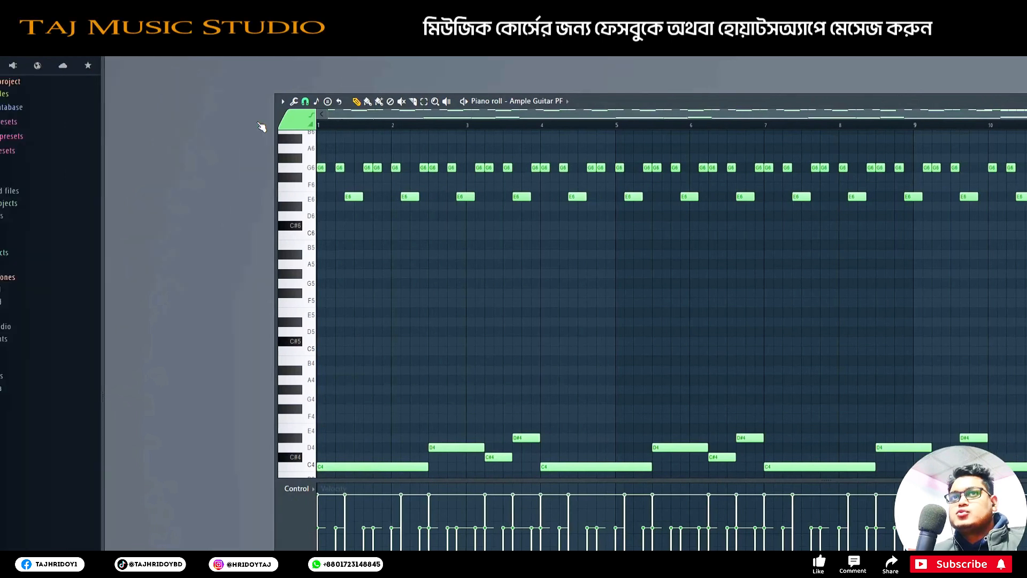
{"action": "key", "text": "space"}
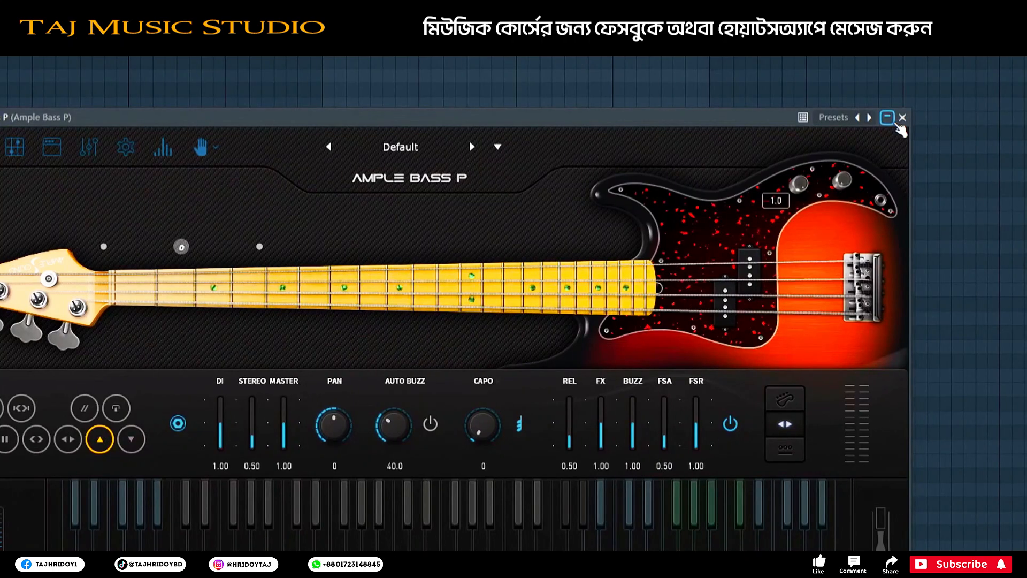
{"action": "left_click", "coordinate": [887, 117]}
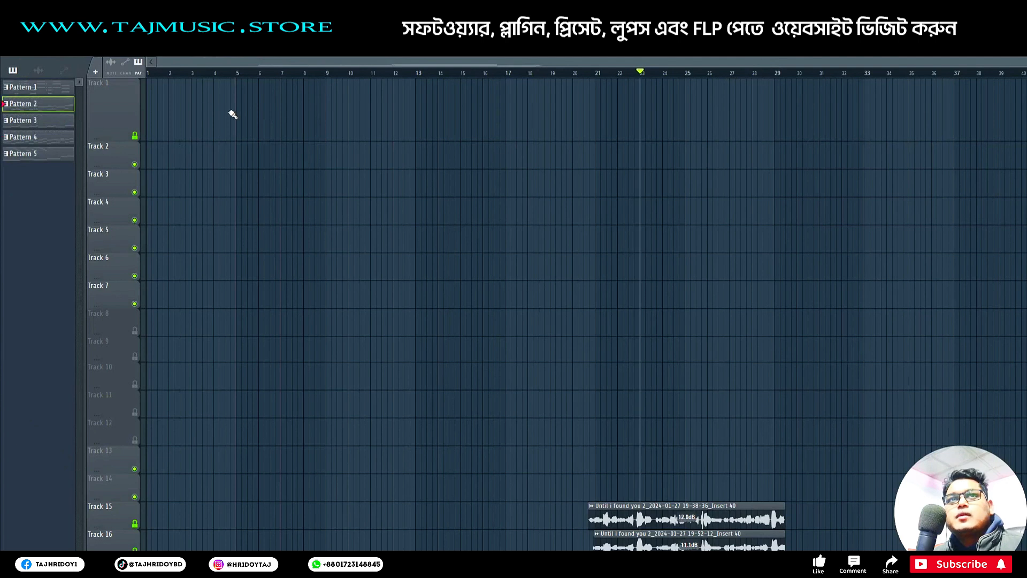
{"action": "left_click", "coordinate": [247, 112]}
{"action": "right_click", "coordinate": [288, 111]}
{"action": "left_click", "coordinate": [47, 124]}
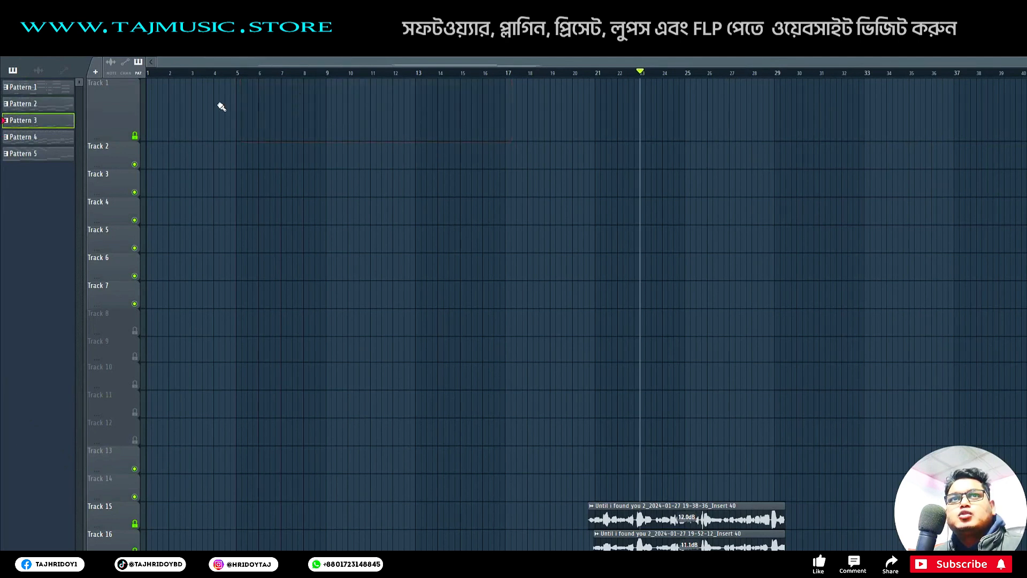
{"action": "left_click", "coordinate": [243, 104]}
{"action": "right_click", "coordinate": [245, 106]}
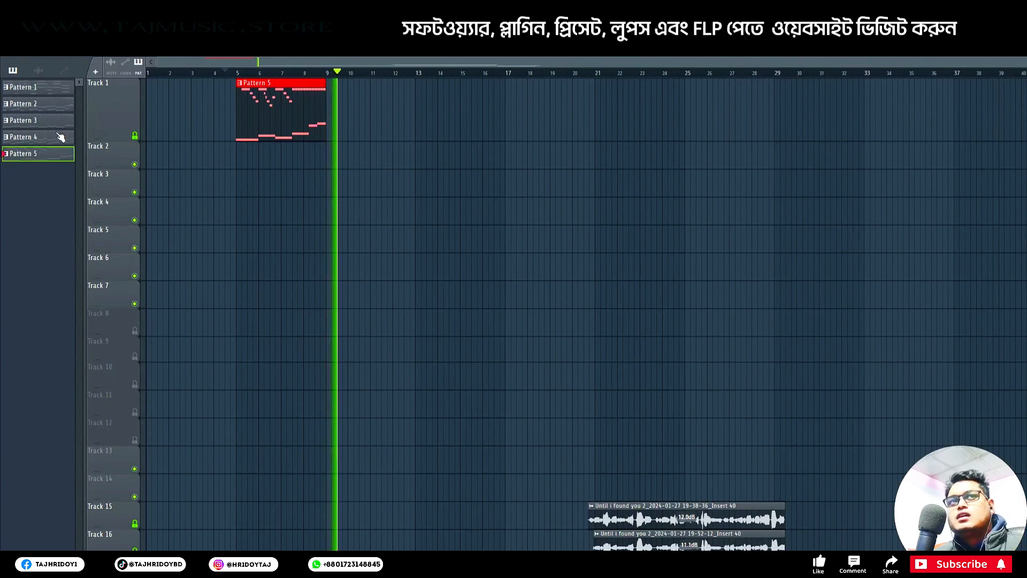
Step: Place Pattern 3 on Track 1 at bar 9, directly after the Pattern 5 clip, and play the arrangement
{"action": "key", "text": "space"}
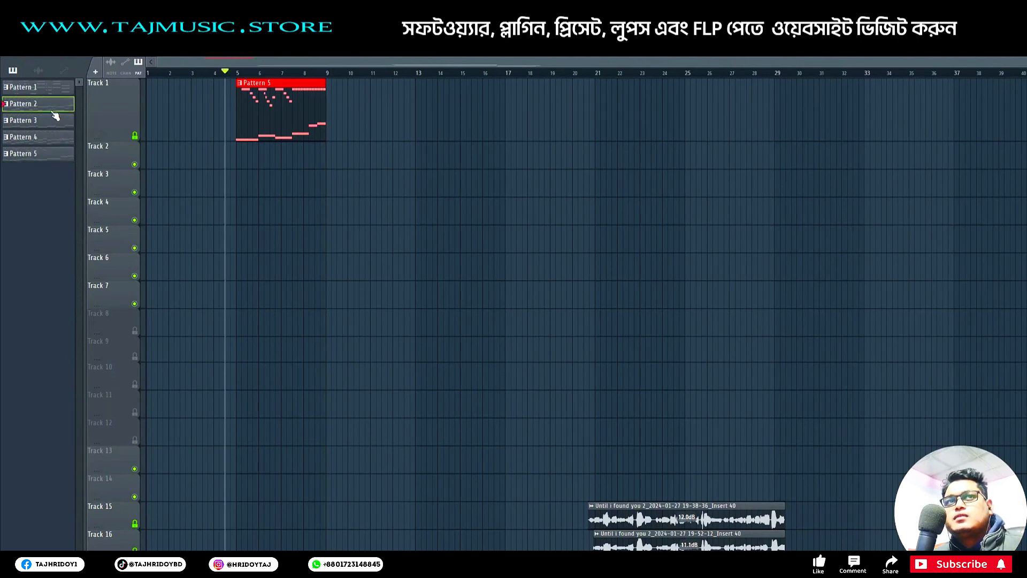
{"action": "left_click", "coordinate": [335, 138]}
{"action": "right_click", "coordinate": [378, 129]}
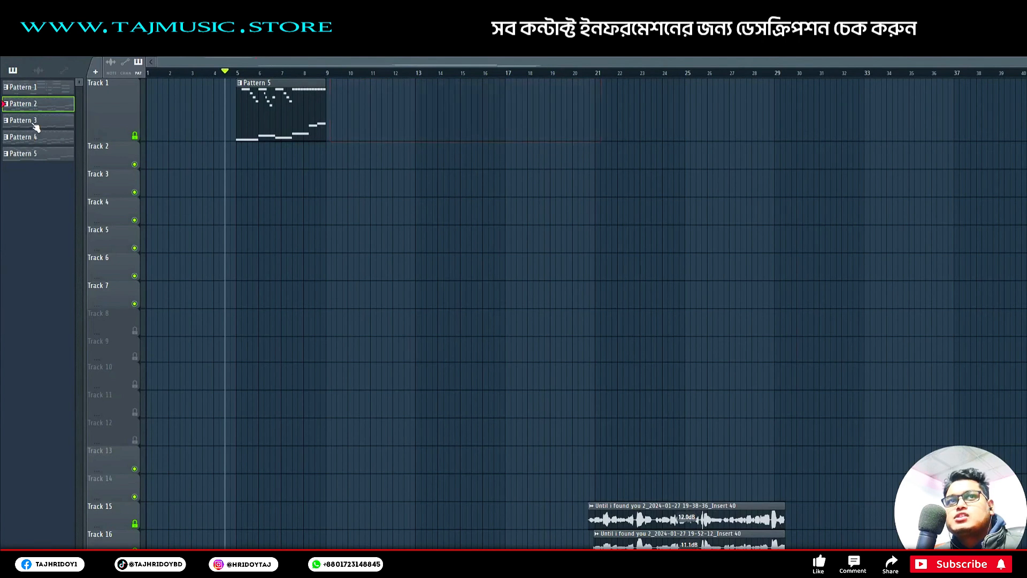
{"action": "left_click", "coordinate": [330, 158]}
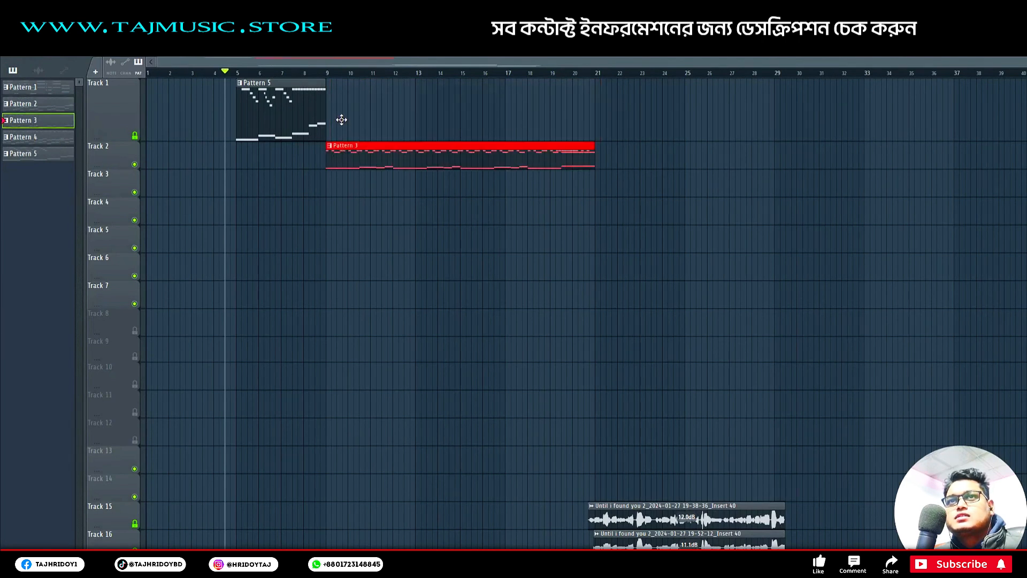
{"action": "left_click_drag", "start_coordinate": [341, 120], "coordinate": [339, 90]}
{"action": "key", "text": "space"}
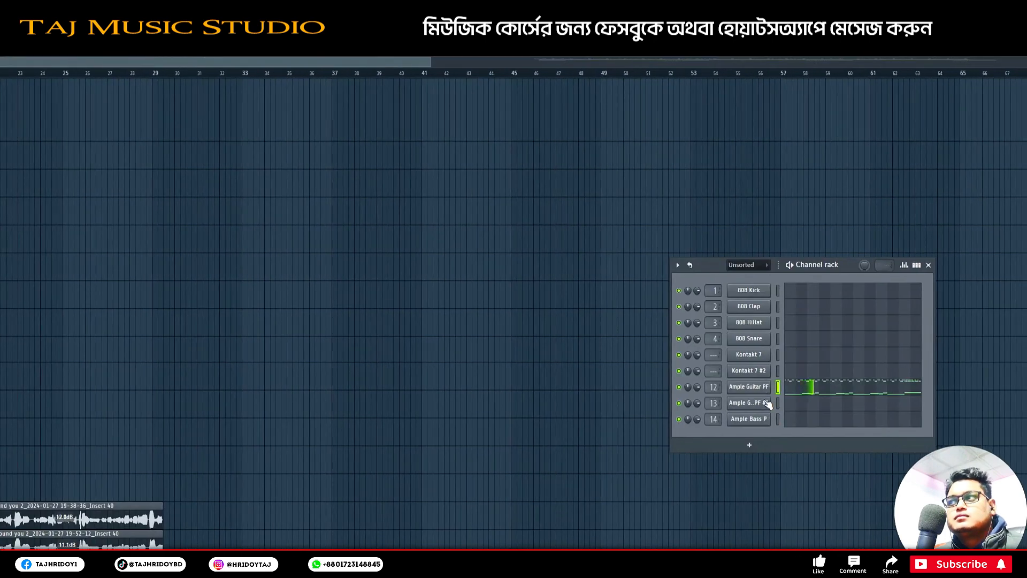
Step: Open Ample Guitar PF #2, show its main instrument panel and set the capo to 10
{"action": "left_click", "coordinate": [768, 405]}
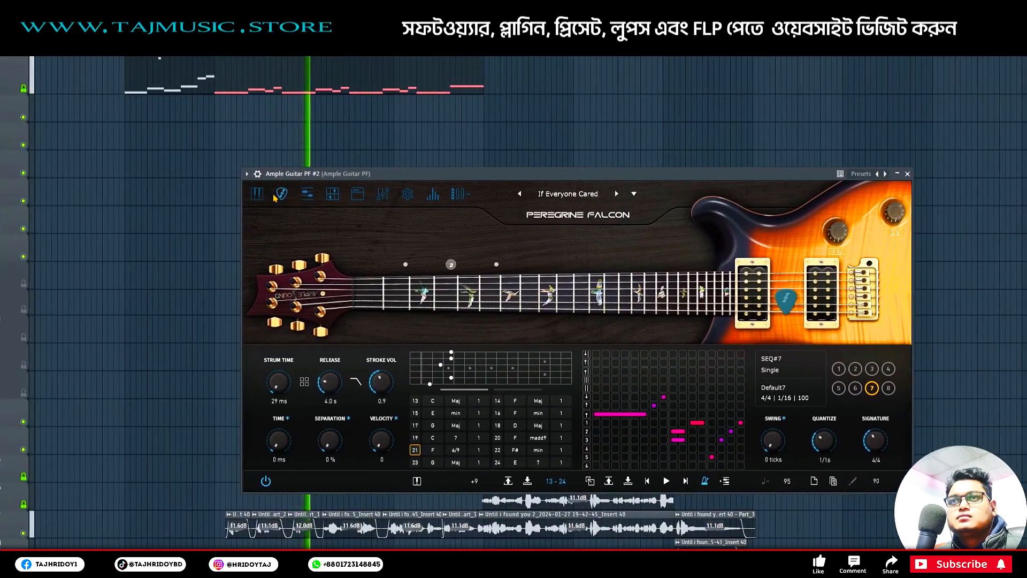
{"action": "left_click", "coordinate": [167, 194]}
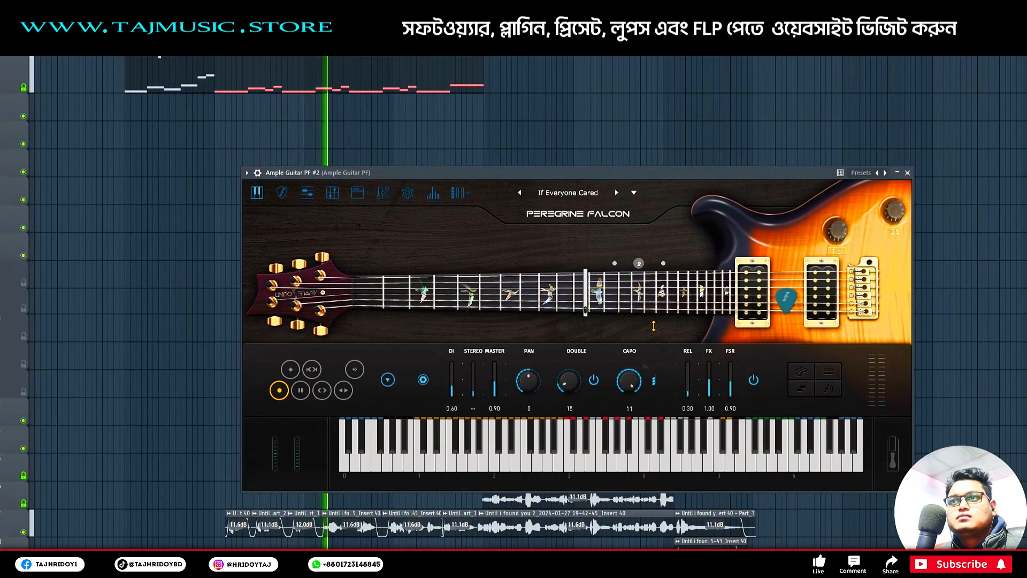
{"action": "left_click_drag", "start_coordinate": [667, 307], "coordinate": [663, 338]}
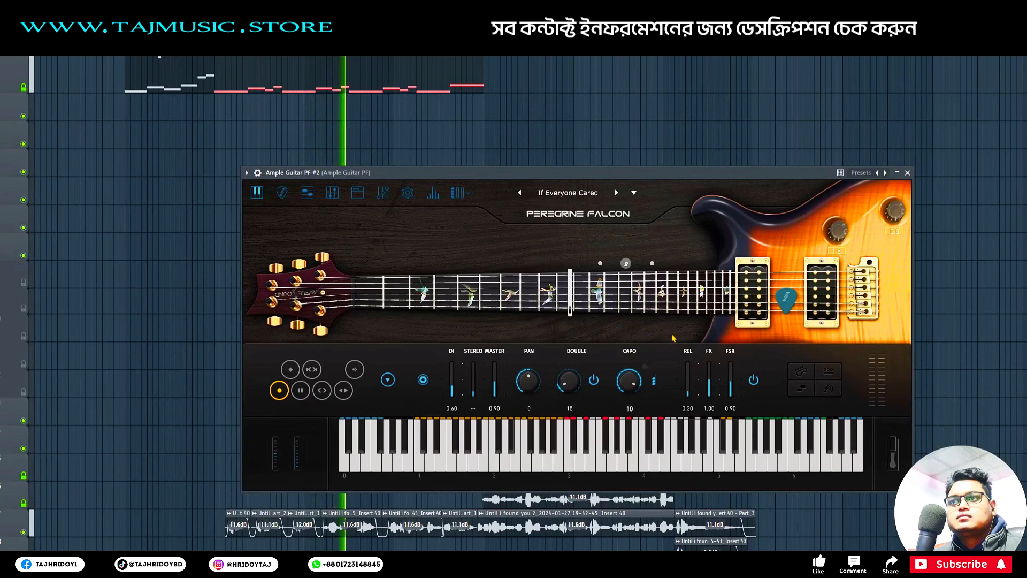
{"action": "left_click", "coordinate": [760, 171]}
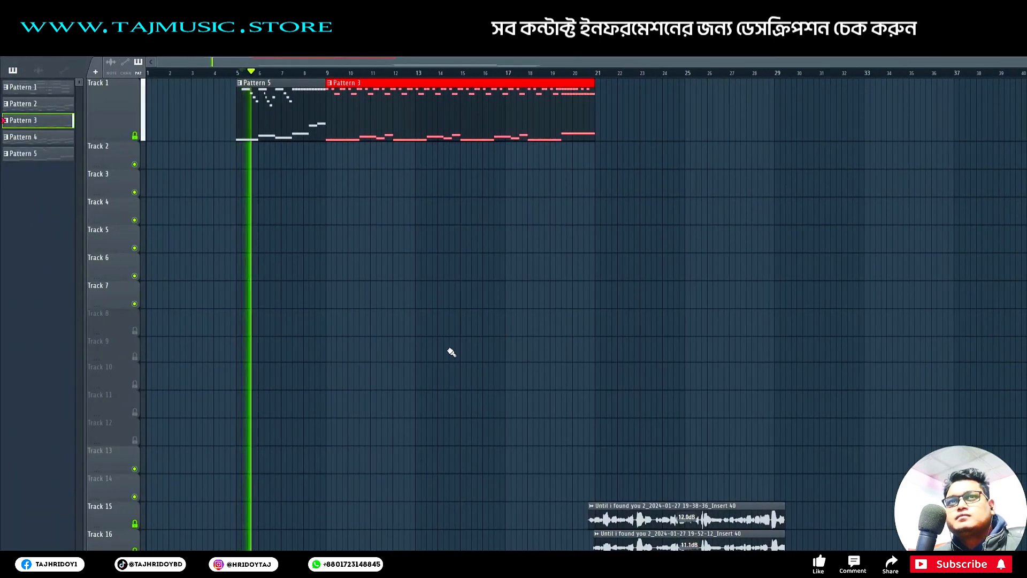
Step: Stop playback and delete the Pattern 5 and Pattern 3 clips from Track 1
{"action": "right_click", "coordinate": [374, 224]}
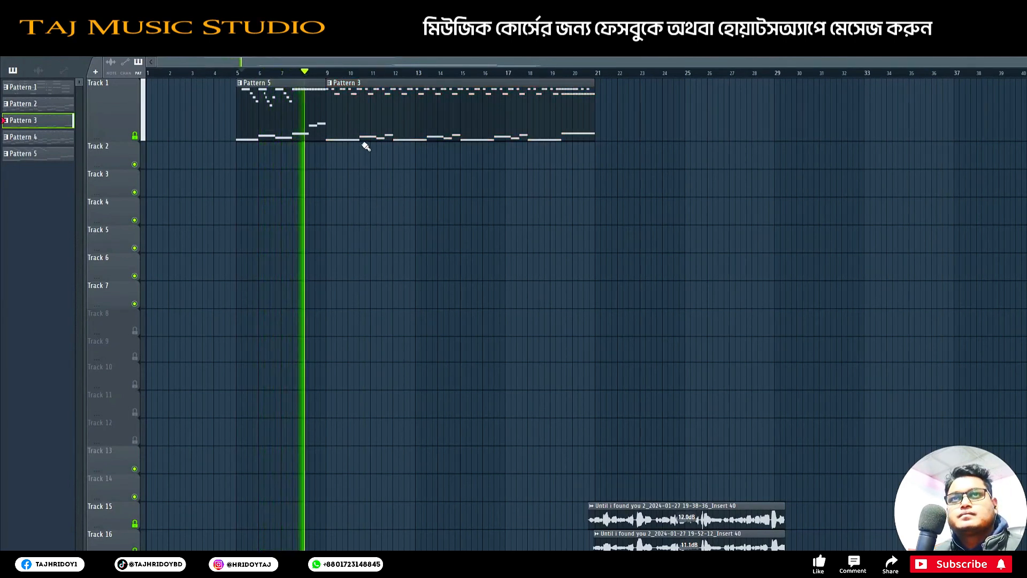
{"action": "key", "text": "space"}
{"action": "right_click", "coordinate": [371, 133]}
{"action": "right_click", "coordinate": [241, 126]}
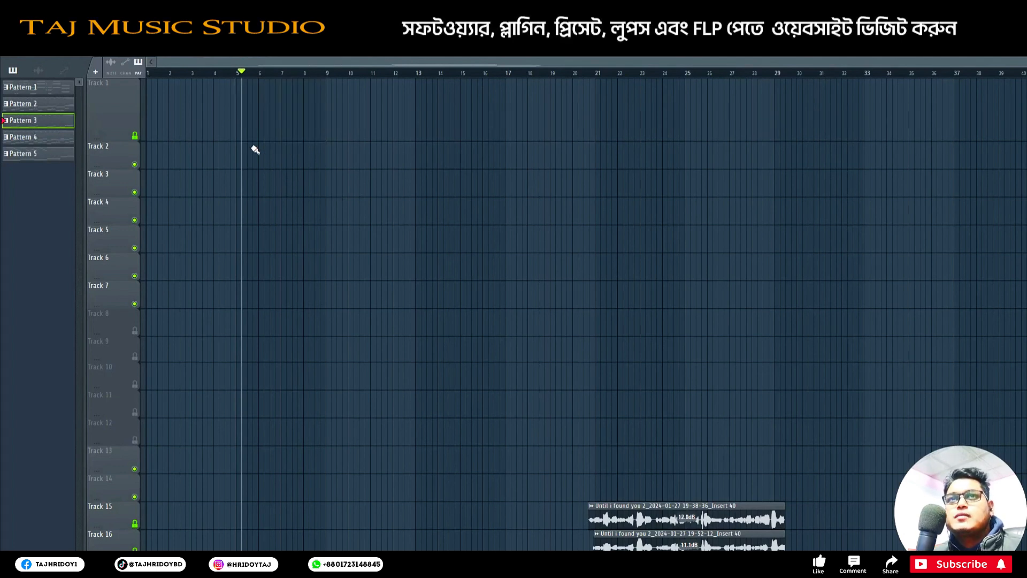
{"action": "left_click", "coordinate": [245, 119]}
{"action": "left_click_drag", "start_coordinate": [262, 119], "coordinate": [257, 119]}
{"action": "right_click", "coordinate": [257, 119]}
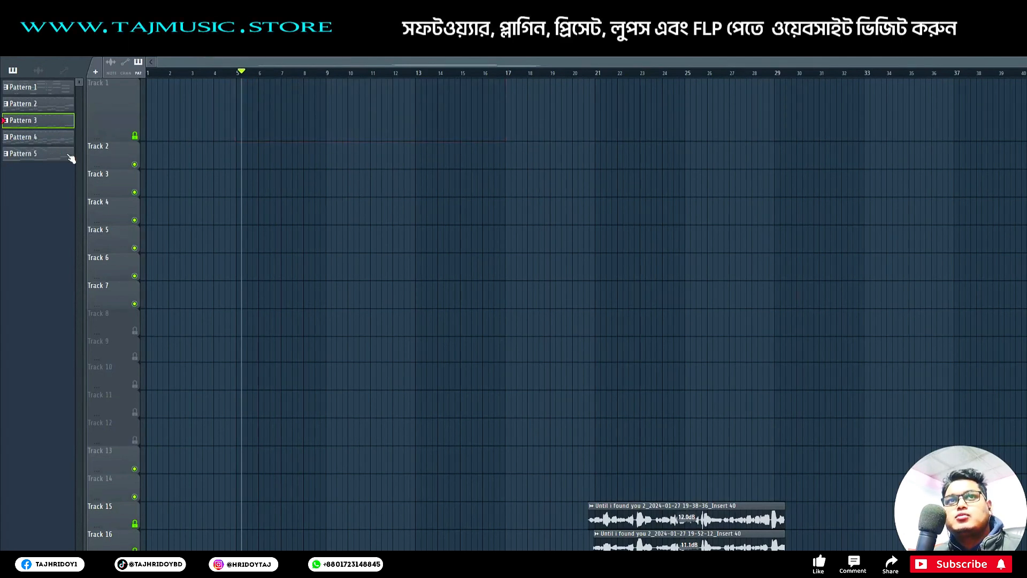
Step: Place Pattern 5 at bar 5 and Pattern 3 at bar 9 on Track 1 of the playlist
{"action": "left_click", "coordinate": [244, 115]}
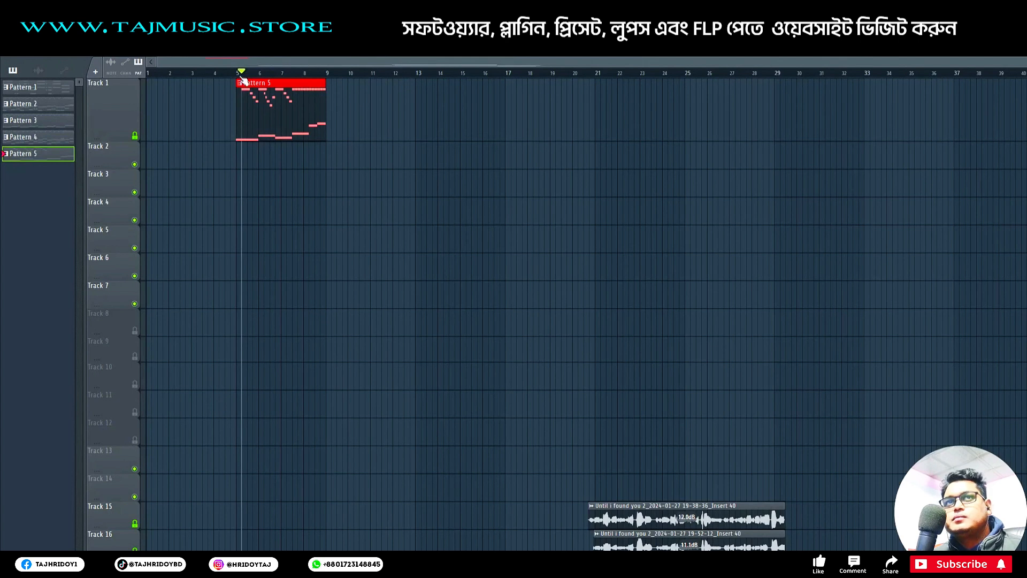
{"action": "left_click", "coordinate": [238, 73]}
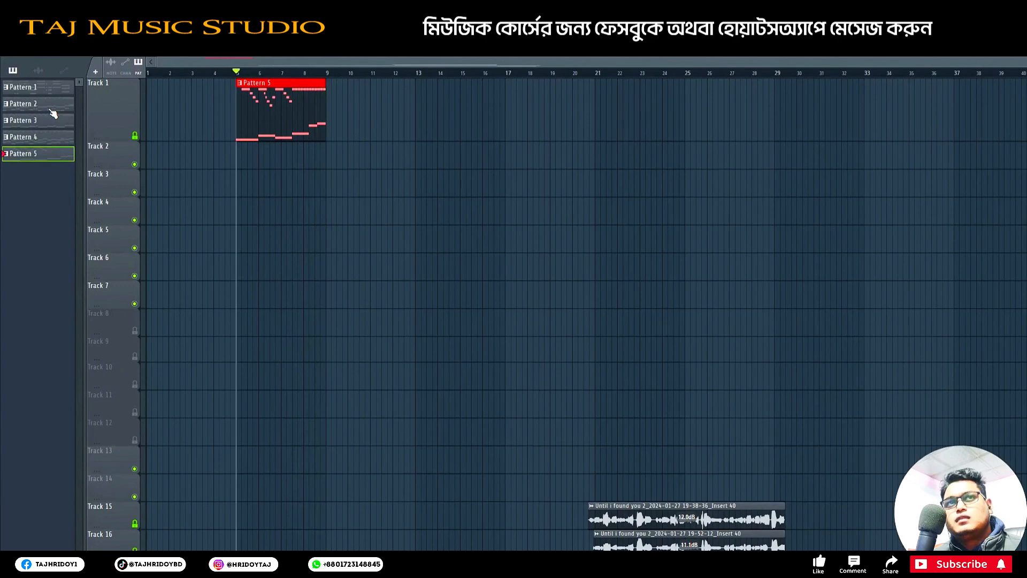
{"action": "left_click", "coordinate": [38, 123]}
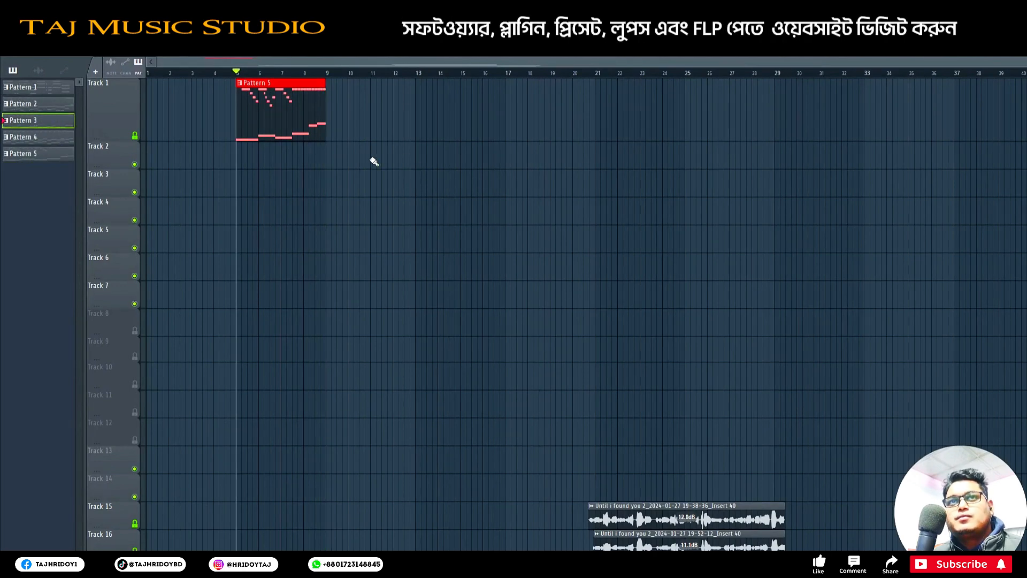
{"action": "left_click", "coordinate": [322, 147]}
{"action": "left_click_drag", "start_coordinate": [407, 109], "coordinate": [402, 109]}
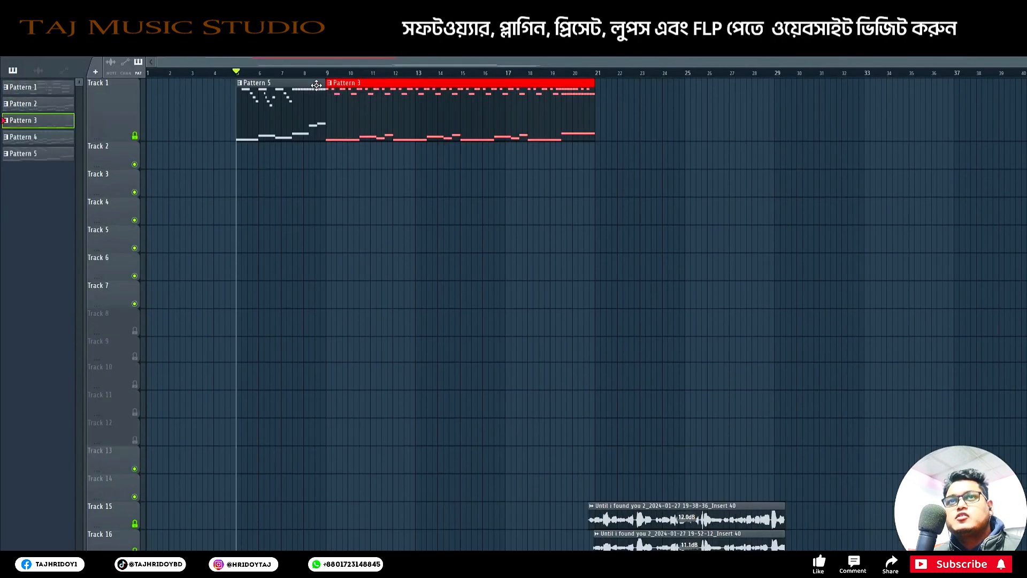
Step: Play the arrangement from just before bar 9 to check the guitar patterns against the vocal clips
{"action": "left_click", "coordinate": [321, 72]}
{"action": "key", "text": "space"}
{"action": "scroll", "coordinate": [324, 76], "scroll_direction": "up", "scroll_amount": 2}
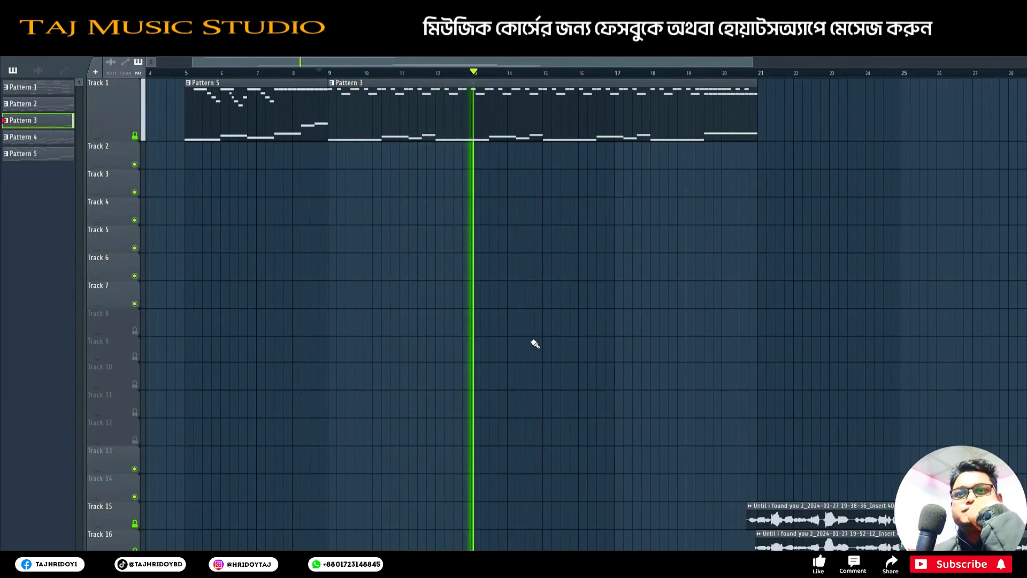
{"action": "scroll", "coordinate": [517, 75], "scroll_direction": "down", "scroll_amount": 3}
{"action": "key", "text": "space"}
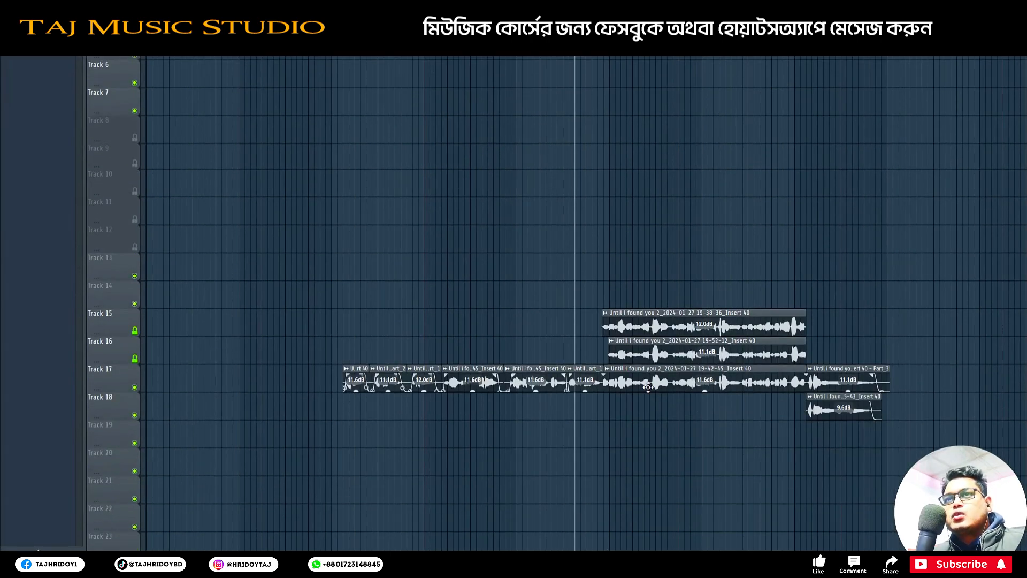
{"action": "key", "text": "space"}
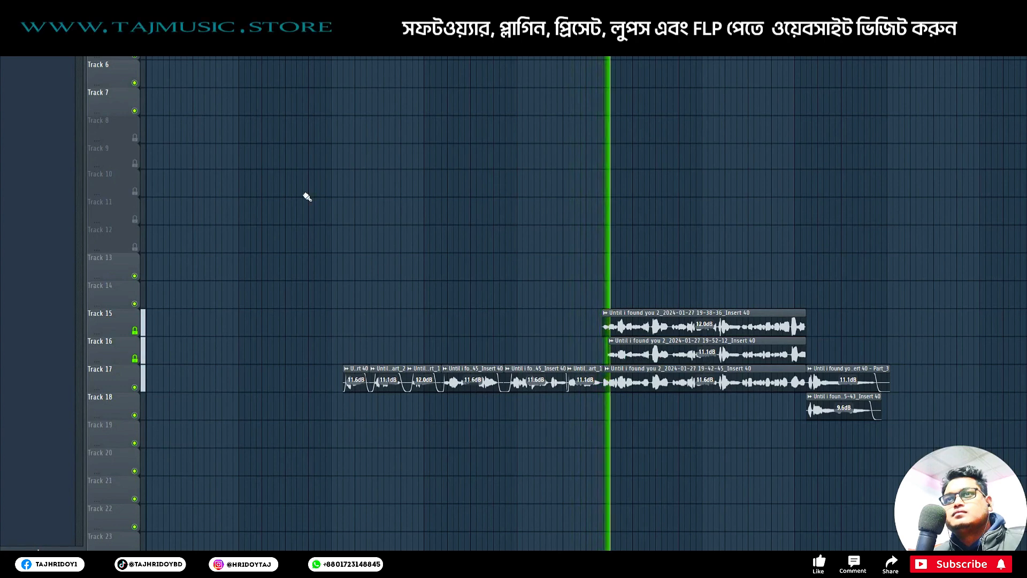
{"action": "key", "text": "space"}
Step: Place Pattern 4 on Track 1 at bar 21, directly after Pattern 3, and play the section with the vocals
{"action": "left_click", "coordinate": [625, 162]}
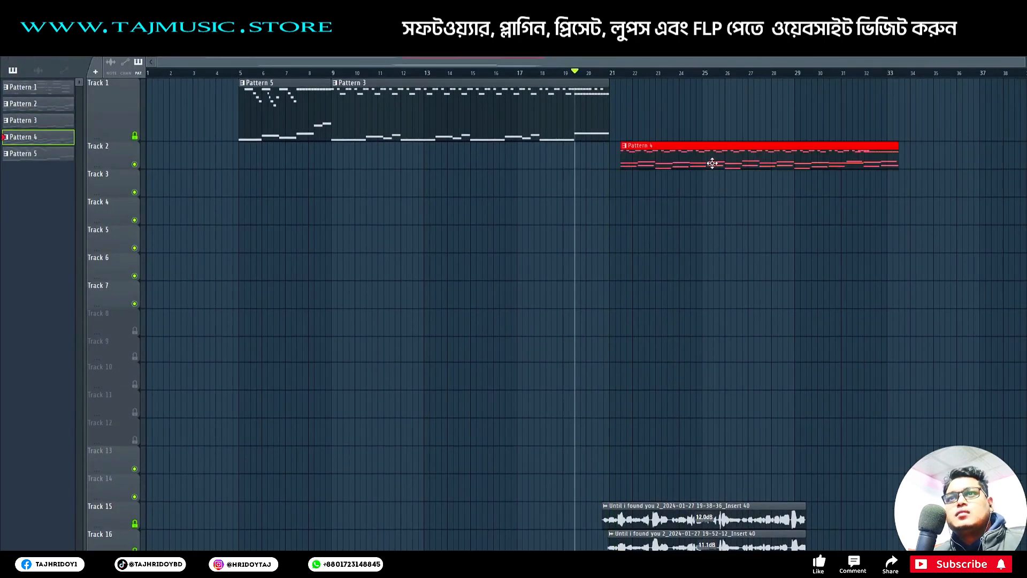
{"action": "left_click_drag", "start_coordinate": [695, 132], "coordinate": [692, 110]}
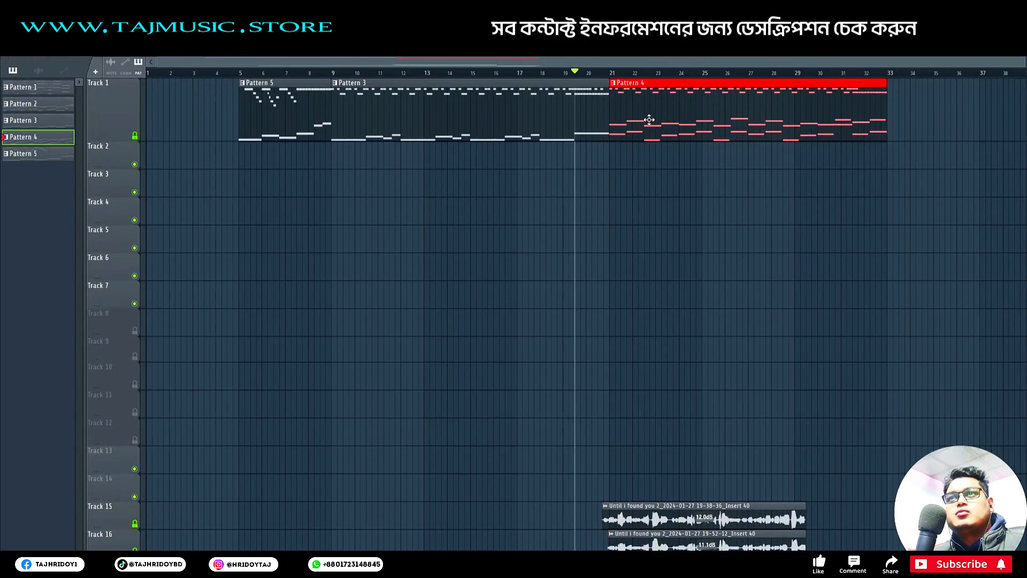
{"action": "key", "text": "space"}
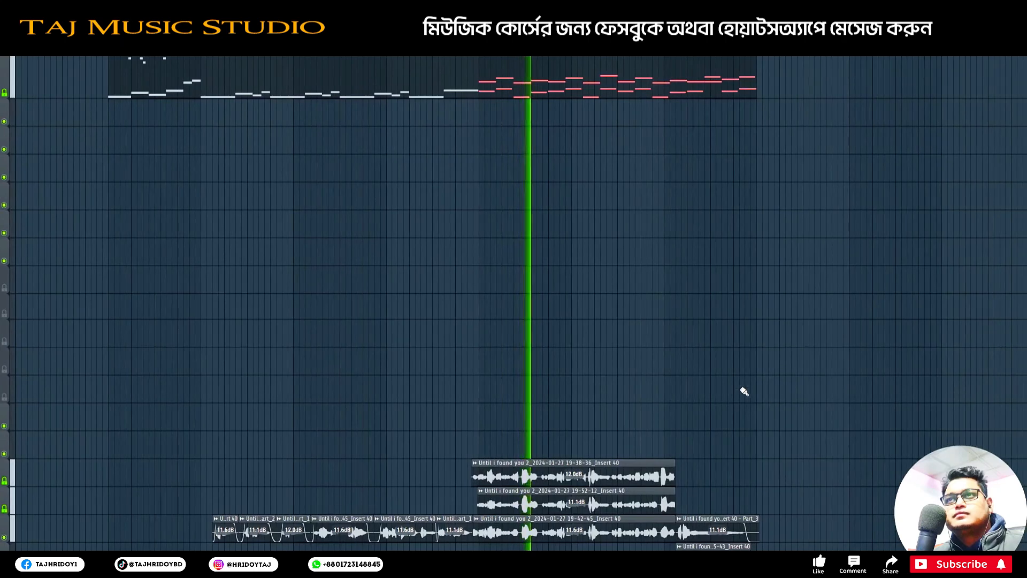
{"action": "key", "text": "space"}
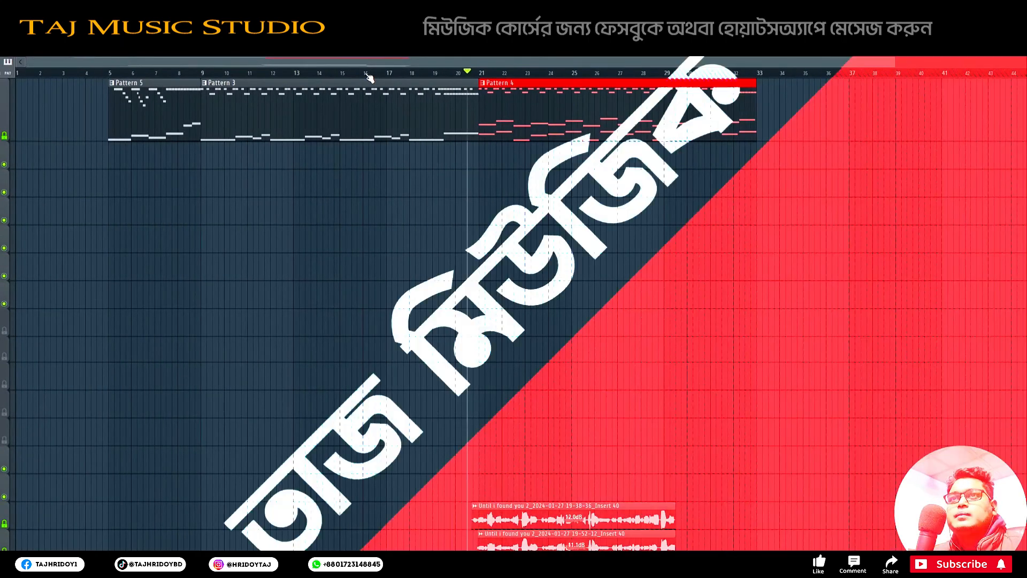
Step: Mute the vocal clips on Tracks 15, 16 and 17
{"action": "scroll", "coordinate": [368, 77], "scroll_direction": "up", "scroll_amount": 2}
{"action": "left_click_drag", "start_coordinate": [406, 61], "coordinate": [323, 61]}
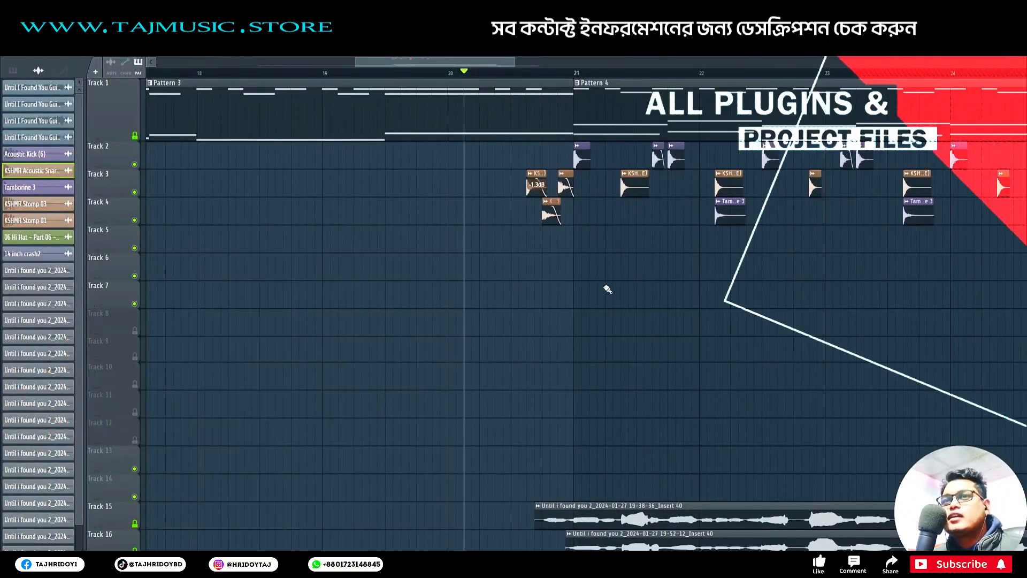
{"action": "scroll", "coordinate": [298, 431], "scroll_direction": "down", "scroll_amount": 4}
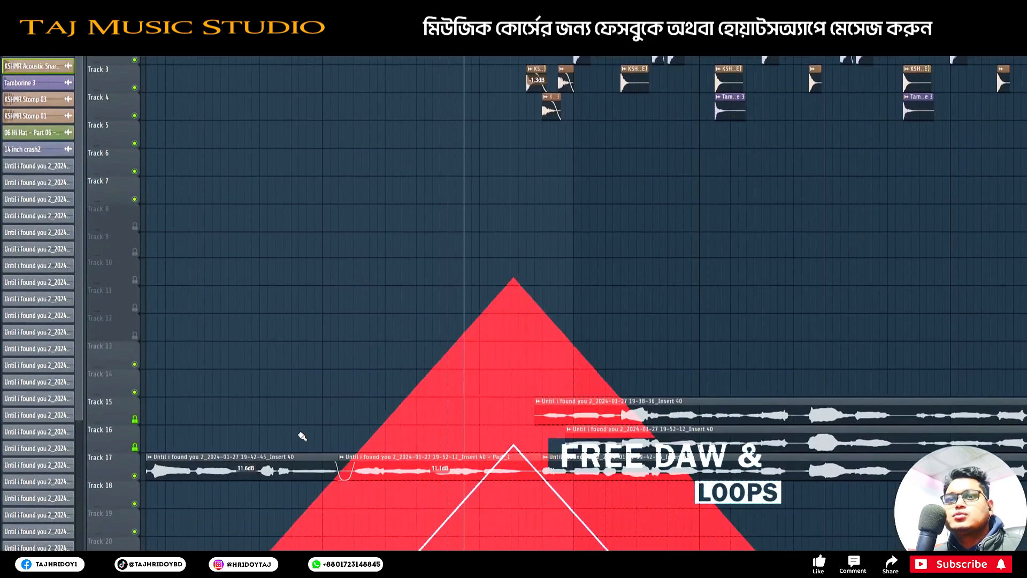
{"action": "left_click", "coordinate": [134, 431]}
{"action": "left_click", "coordinate": [135, 403]}
{"action": "left_click", "coordinate": [135, 375]}
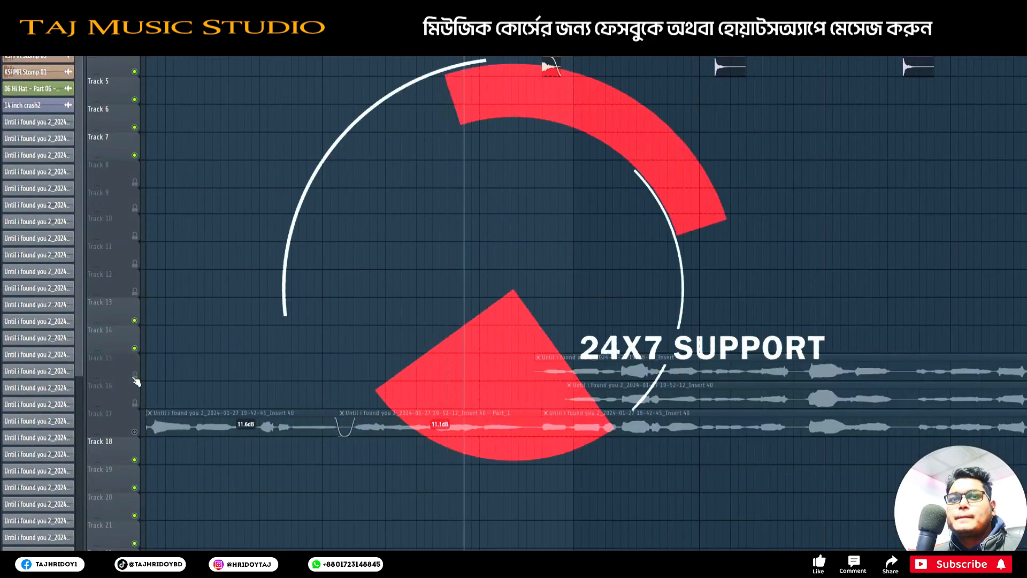
Step: Play the section from bar 20 into bar 24 to hear the drum samples with Pattern 4
{"action": "key", "text": "space"}
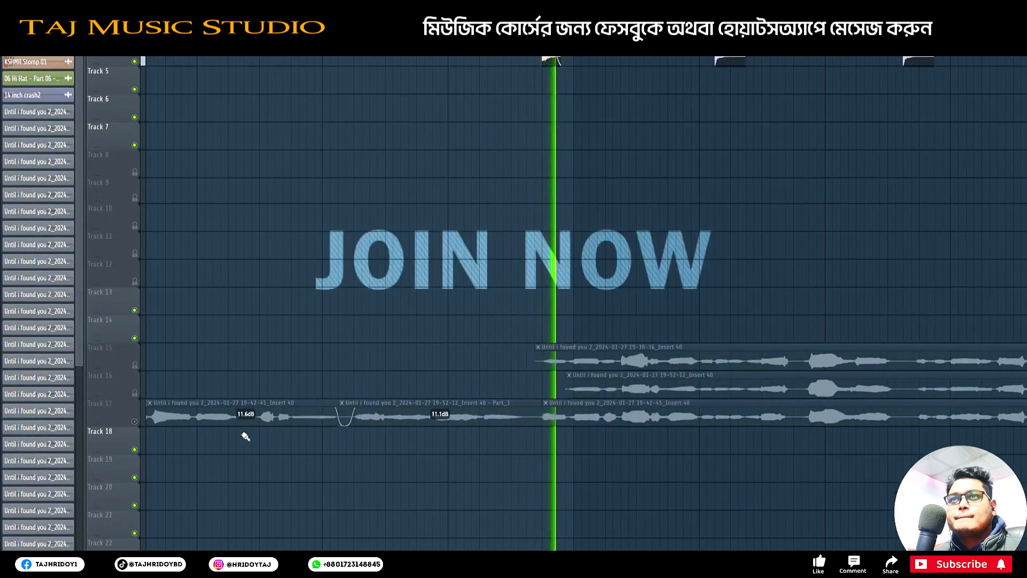
{"action": "scroll", "coordinate": [679, 144], "scroll_direction": "up", "scroll_amount": 1}
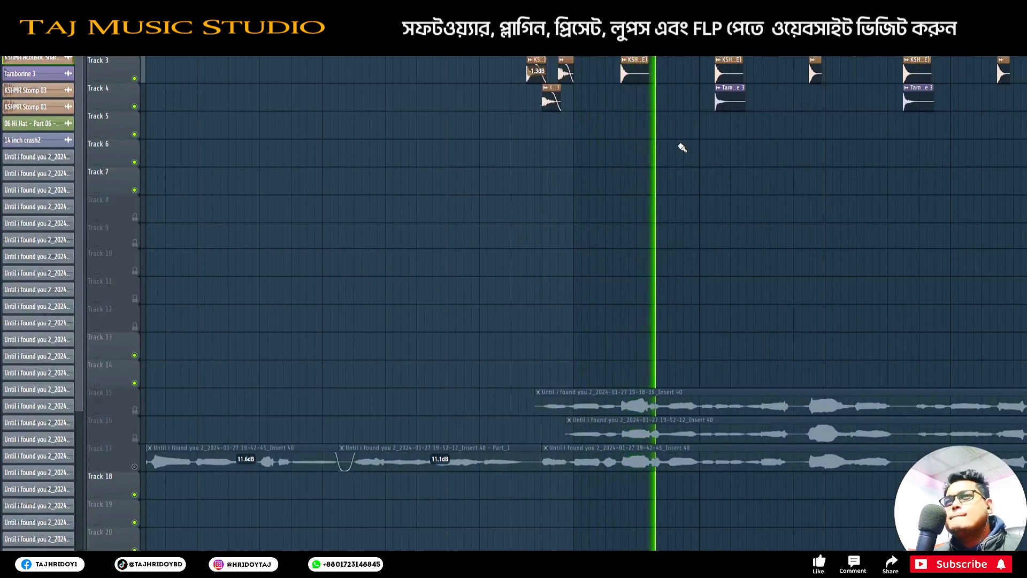
{"action": "scroll", "coordinate": [701, 149], "scroll_direction": "up", "scroll_amount": 2}
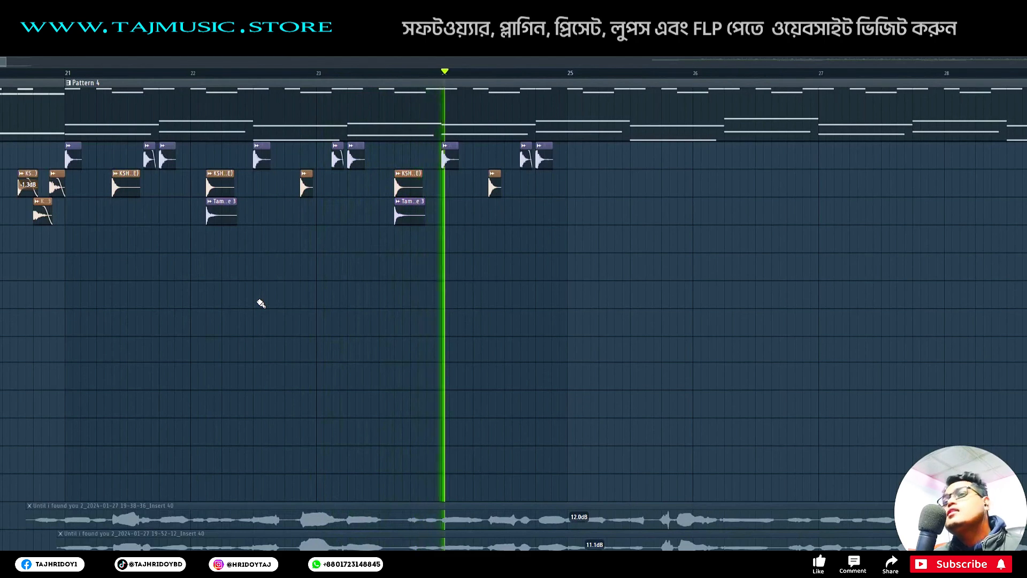
{"action": "key", "text": "space"}
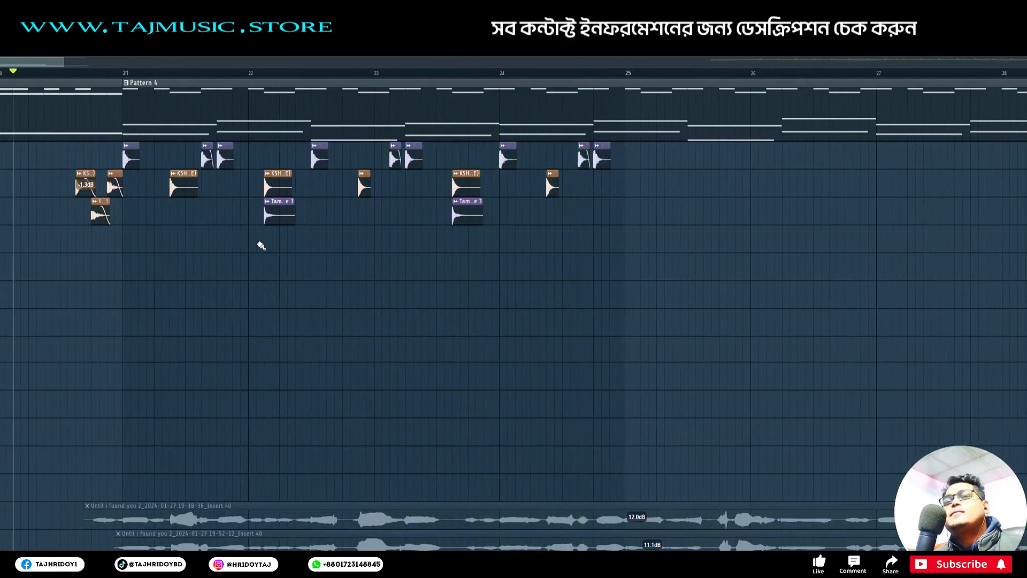
Step: Play the acoustic kick clips on Track 2 on their own from bar 21
{"action": "left_click_drag", "start_coordinate": [1022, 62], "coordinate": [1022, 66]}
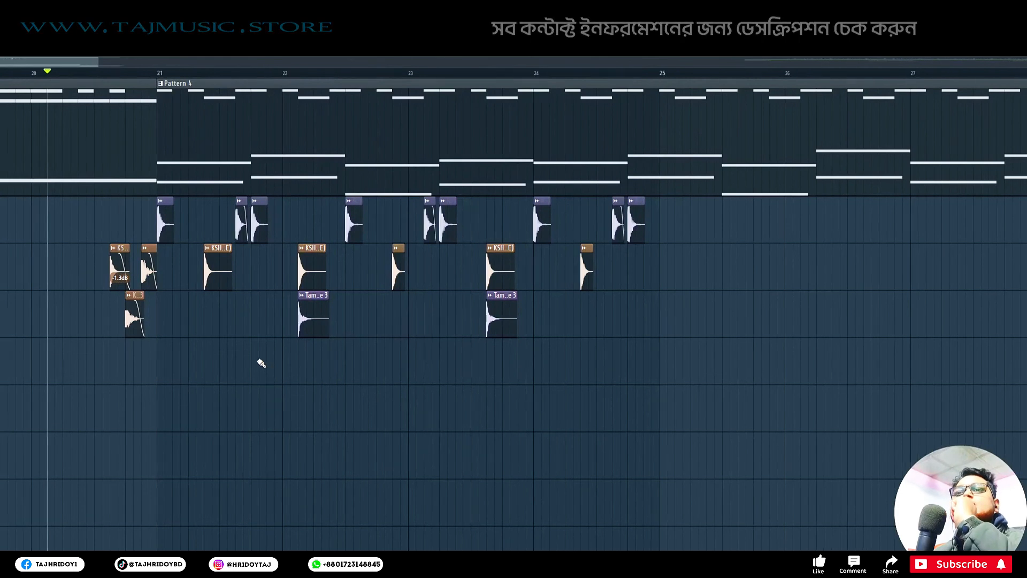
{"action": "left_click_drag", "start_coordinate": [111, 75], "coordinate": [271, 82]}
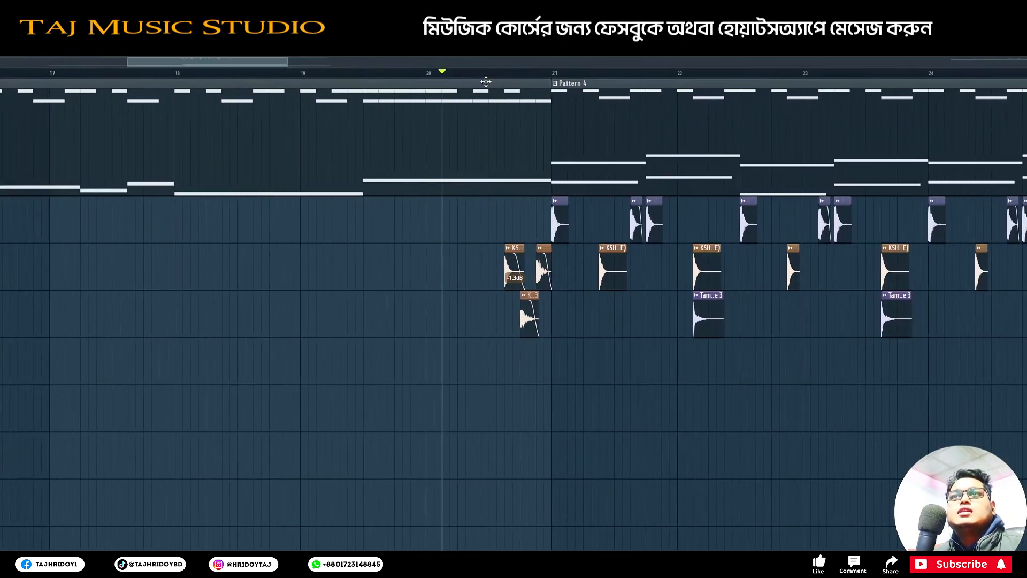
{"action": "scroll", "coordinate": [520, 77], "scroll_direction": "up", "scroll_amount": 4}
{"action": "left_click", "coordinate": [520, 75]}
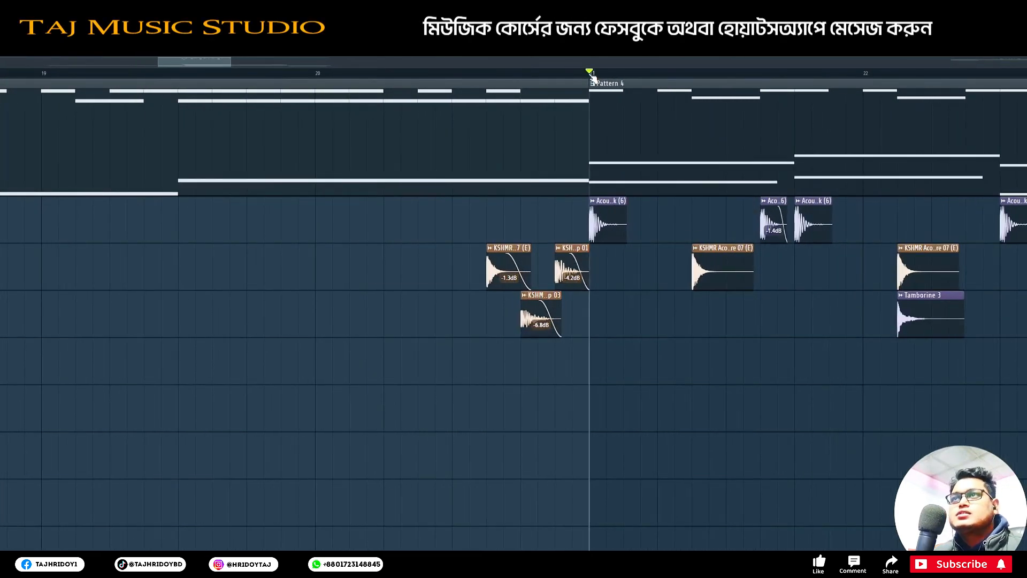
{"action": "key", "text": "space"}
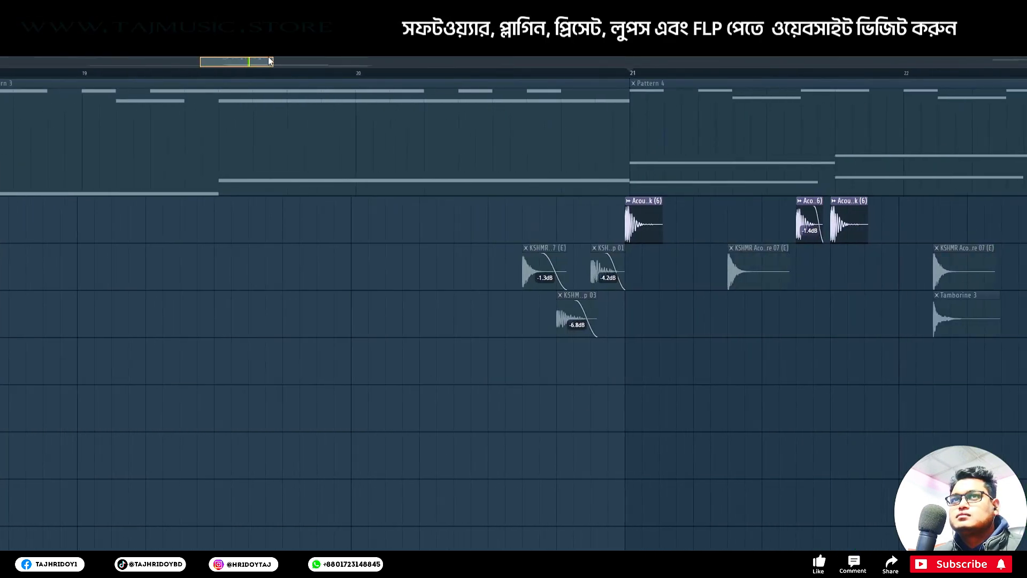
{"action": "scroll", "coordinate": [277, 62], "scroll_direction": "down", "scroll_amount": 3}
{"action": "key", "text": "space"}
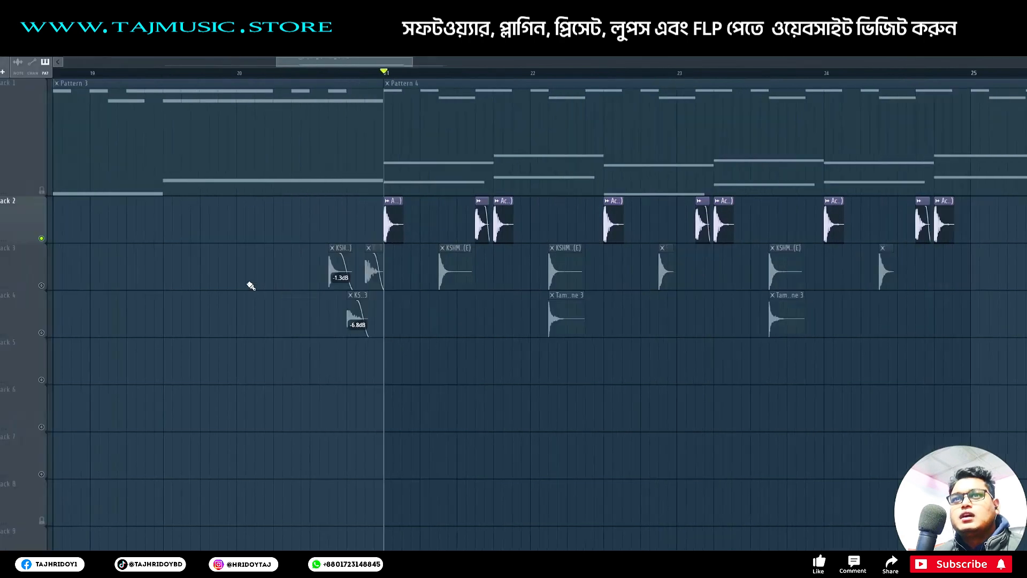
Step: Unmute Tracks 3 and 4 in turn and play the section around bar 21 with the kick, snare, tambourine and stomp clips
{"action": "left_click", "coordinate": [134, 286]}
{"action": "key", "text": "space"}
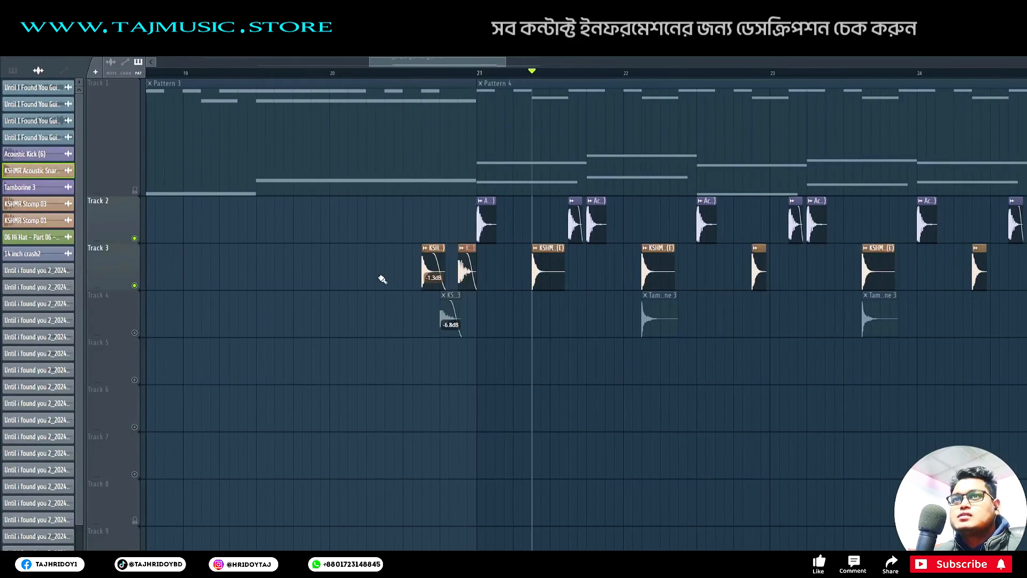
{"action": "left_click", "coordinate": [134, 331]}
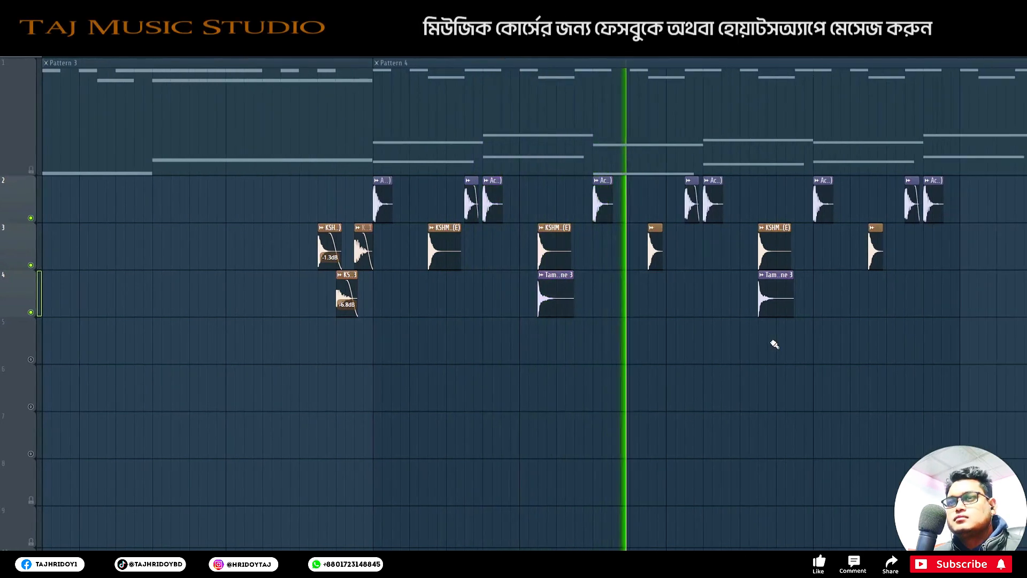
{"action": "left_click_drag", "start_coordinate": [326, 61], "coordinate": [308, 63]}
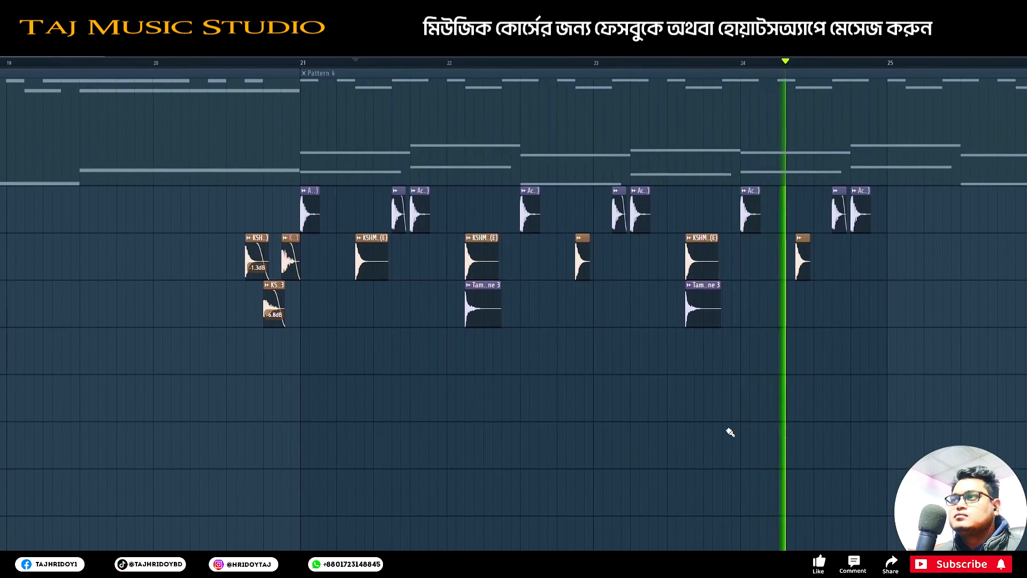
{"action": "key", "text": "space"}
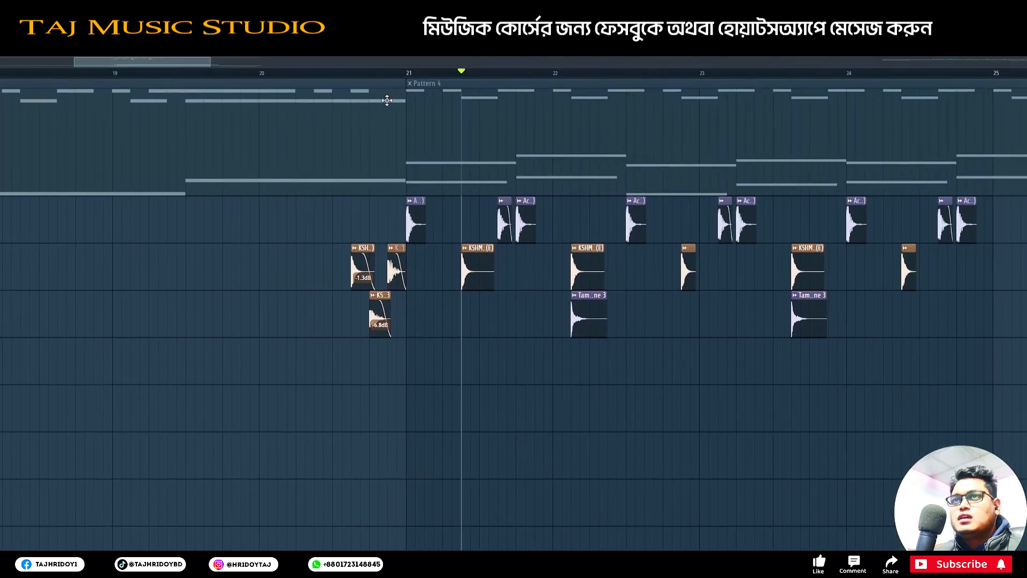
{"action": "left_click", "coordinate": [229, 63]}
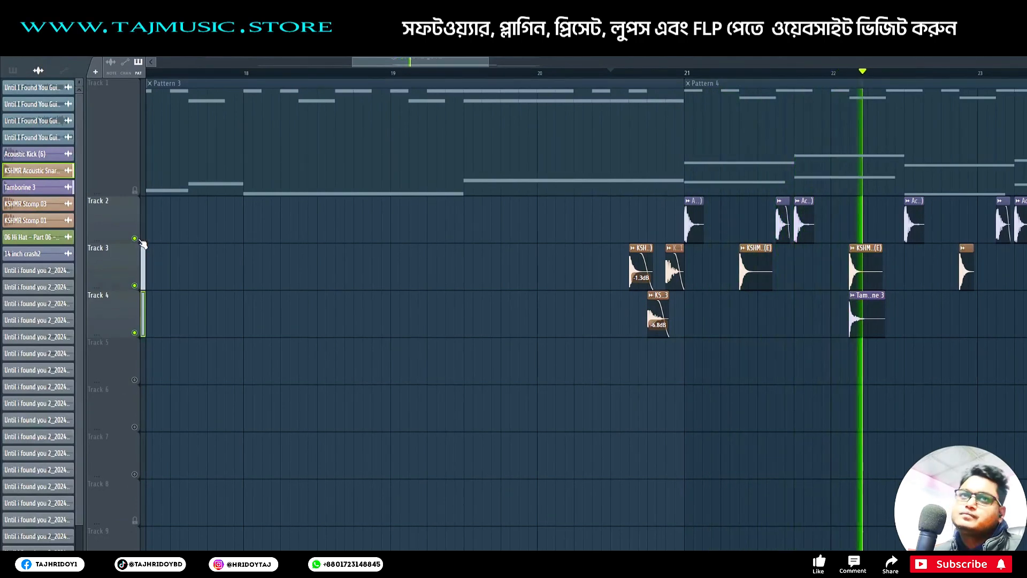
{"action": "key", "text": "space"}
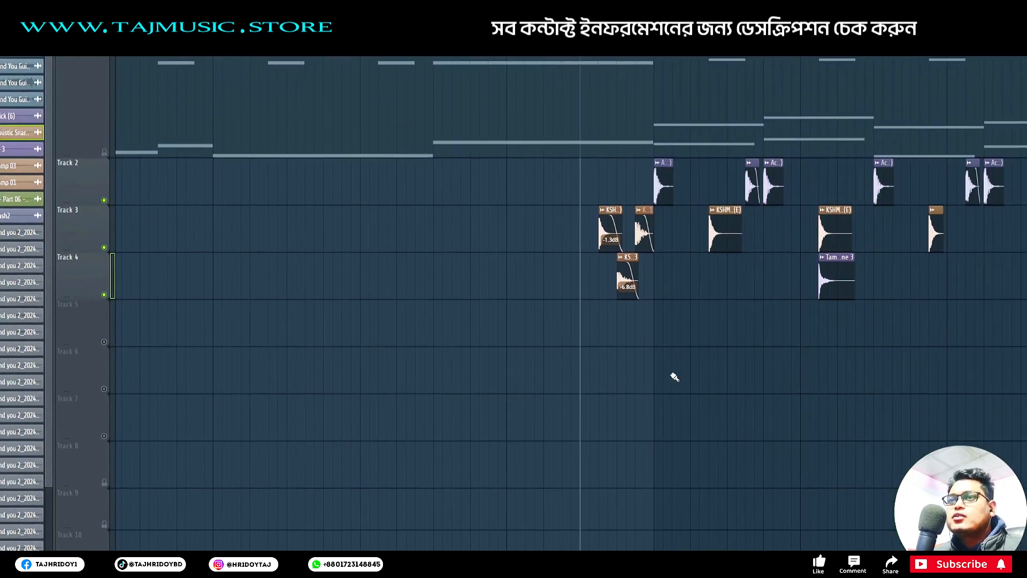
Step: Place the 06 Hi Hat loop on Track 5 and 14 inch crash2 on Track 6 at the playhead, and unmute Tracks 1, 5, 6 and 7
{"action": "left_click_drag", "start_coordinate": [435, 61], "coordinate": [770, 110]}
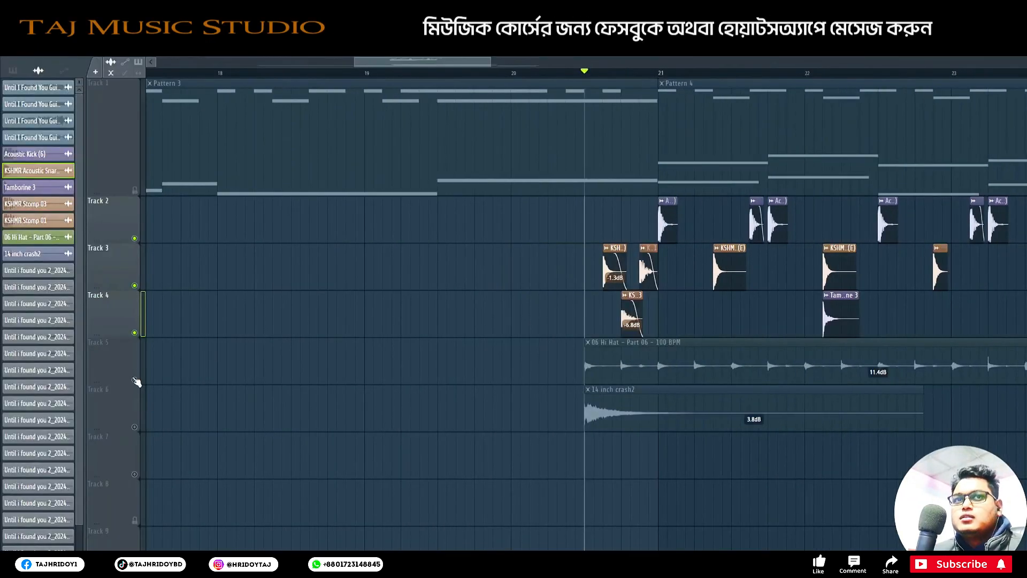
{"action": "left_click", "coordinate": [137, 381]}
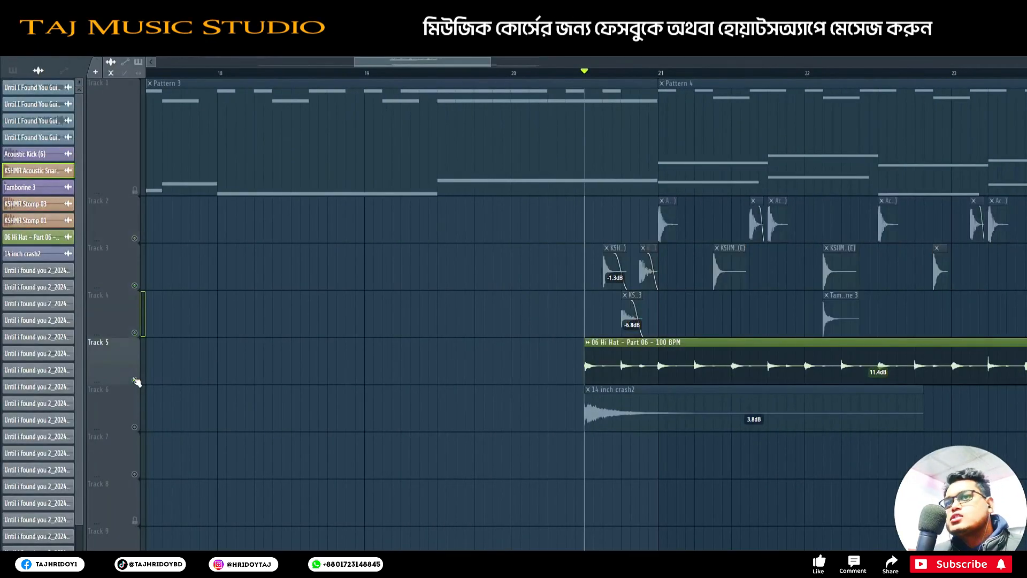
{"action": "left_click", "coordinate": [135, 380]}
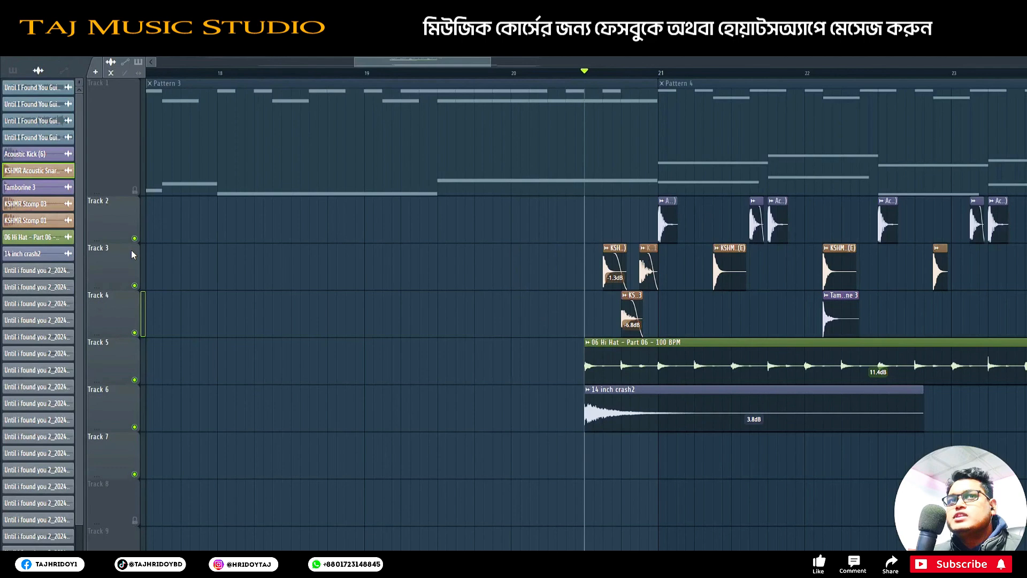
{"action": "left_click", "coordinate": [135, 191]}
{"action": "scroll", "coordinate": [695, 435], "scroll_direction": "down", "scroll_amount": 3}
{"action": "scroll", "coordinate": [694, 436], "scroll_direction": "up", "scroll_amount": 3}
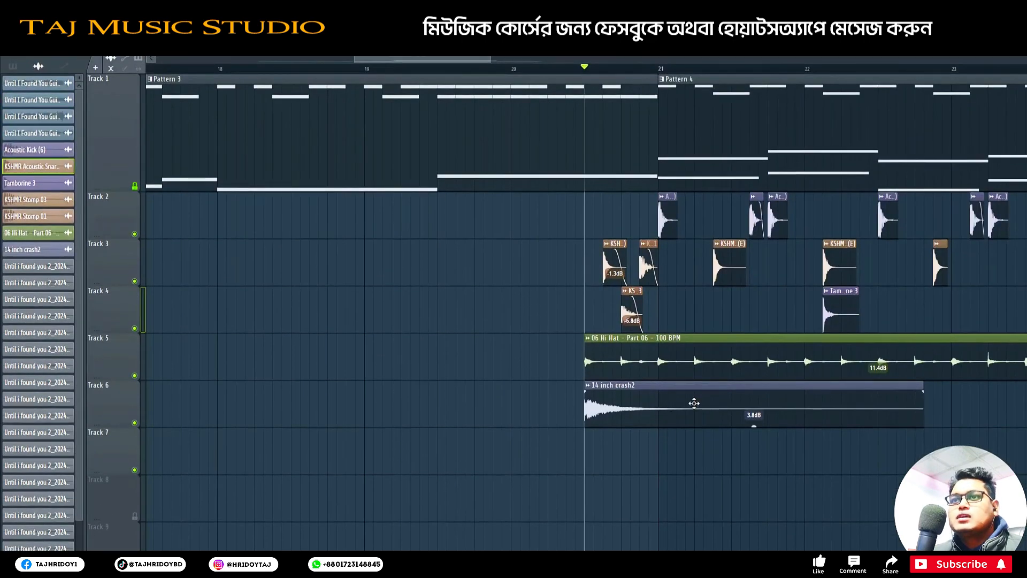
Step: Move the 14 inch crash2 and 06 Hi Hat clips to start at bar 21, and play the section
{"action": "left_click_drag", "start_coordinate": [694, 403], "coordinate": [733, 403]}
{"action": "left_click_drag", "start_coordinate": [731, 341], "coordinate": [808, 334]}
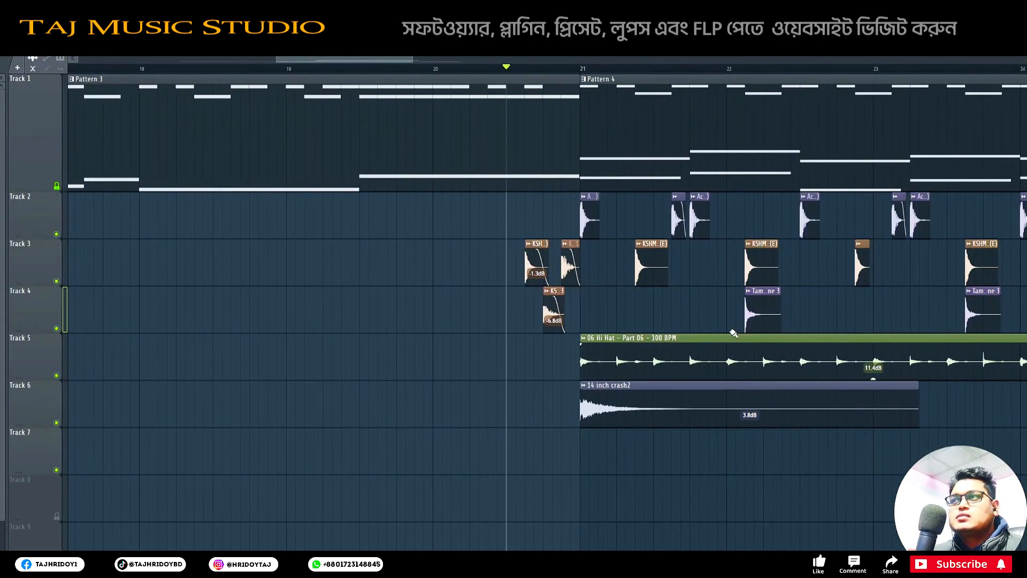
{"action": "key", "text": "space"}
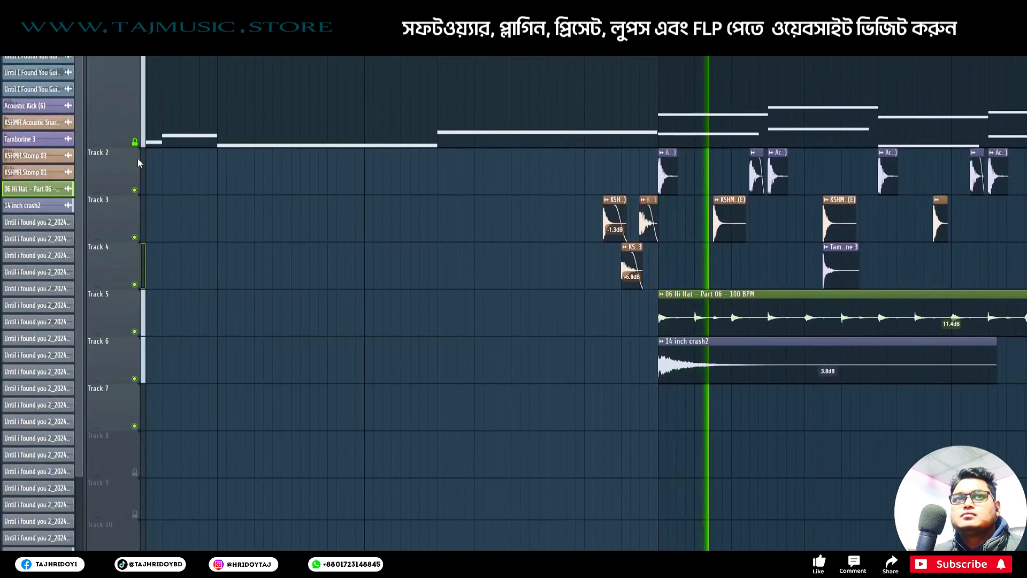
Step: Solo the kicks on Track 2 during playback, and bring in Tracks 3, 4, 5 and 6 one after another
{"action": "right_click", "coordinate": [135, 189]}
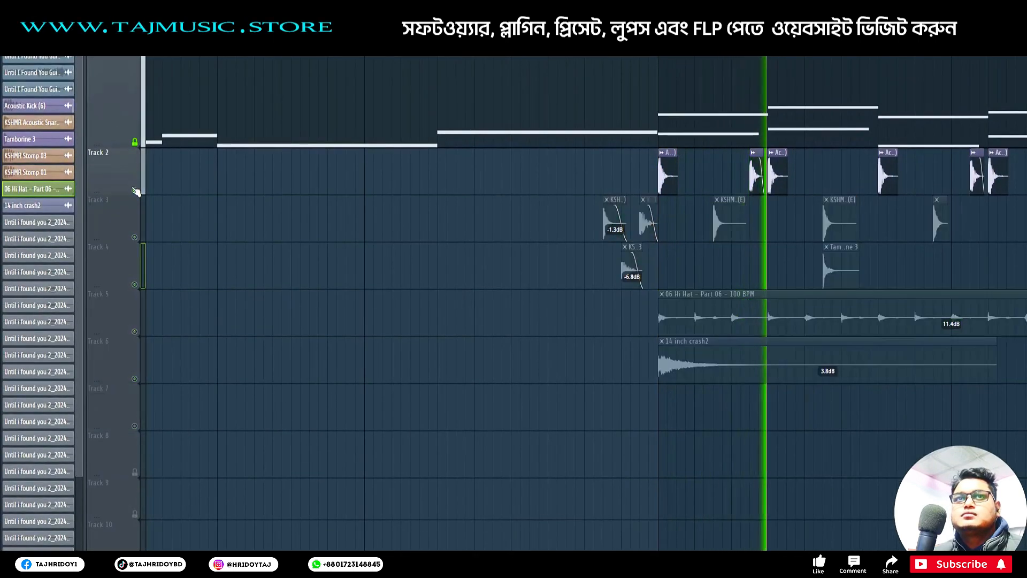
{"action": "left_click", "coordinate": [136, 143]}
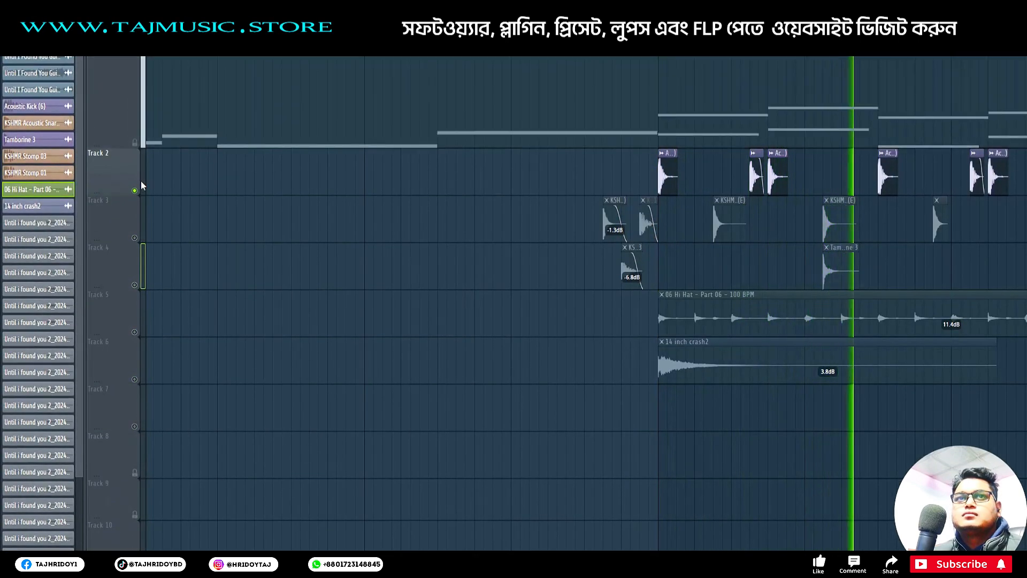
{"action": "left_click", "coordinate": [135, 237]}
{"action": "left_click", "coordinate": [135, 285]}
{"action": "left_click", "coordinate": [134, 332]}
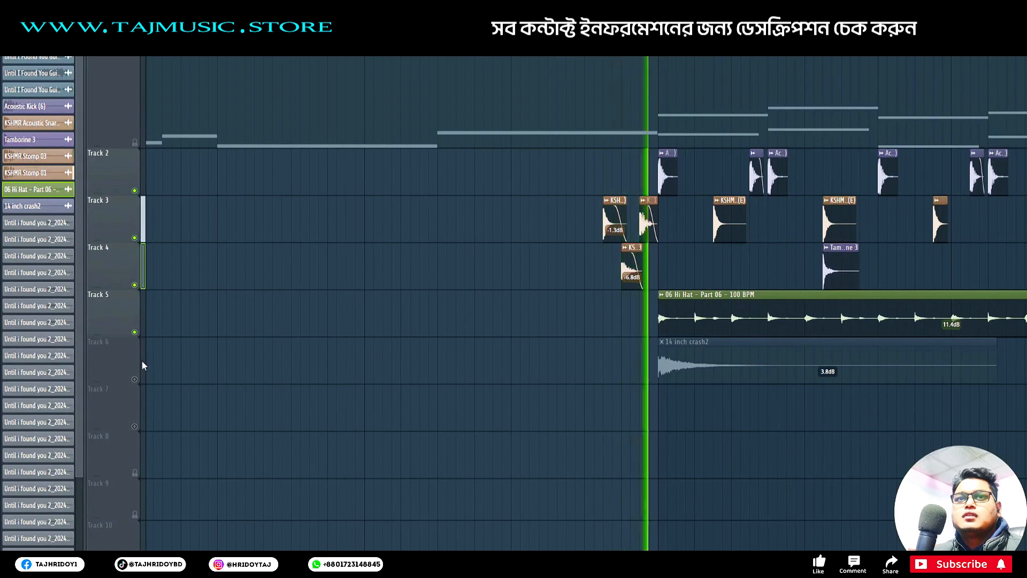
{"action": "left_click", "coordinate": [134, 379]}
{"action": "left_click", "coordinate": [135, 379]}
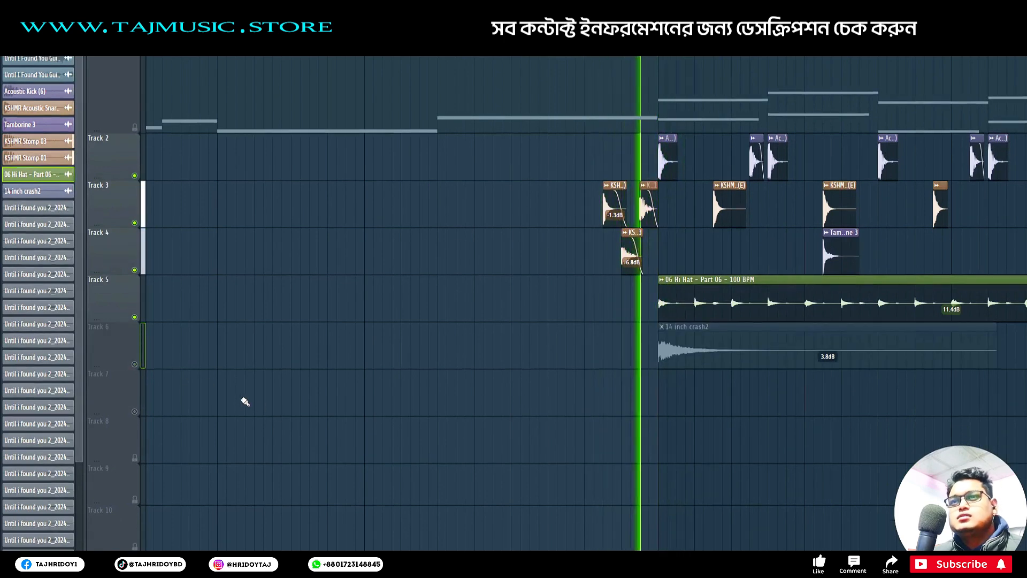
{"action": "left_click", "coordinate": [135, 364]}
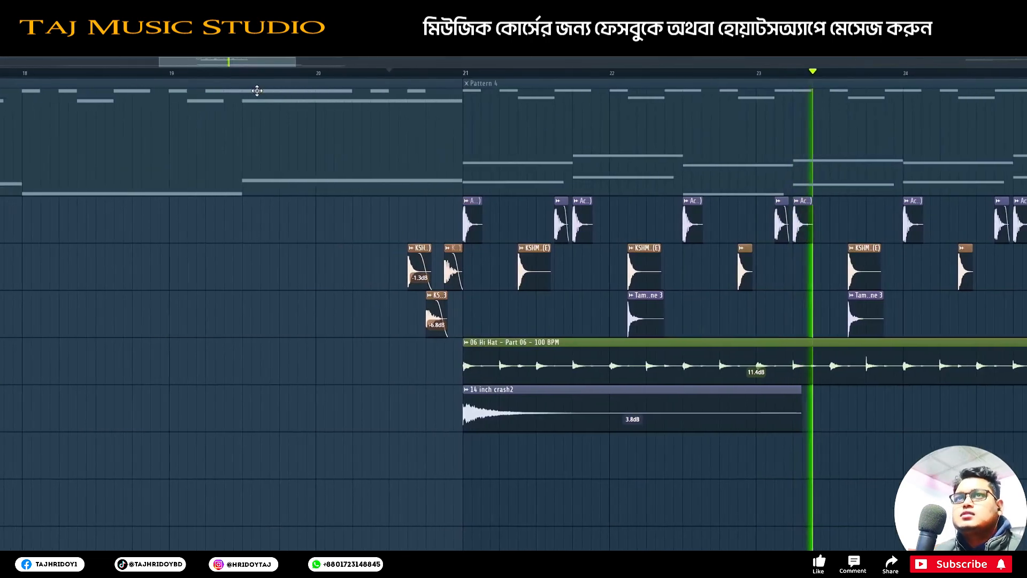
Step: Select the kick, snare, tambourine and hi-hat clips between bars 21 and 25 and duplicate them repeatedly along the timeline
{"action": "scroll", "coordinate": [261, 80], "scroll_direction": "down", "scroll_amount": 5}
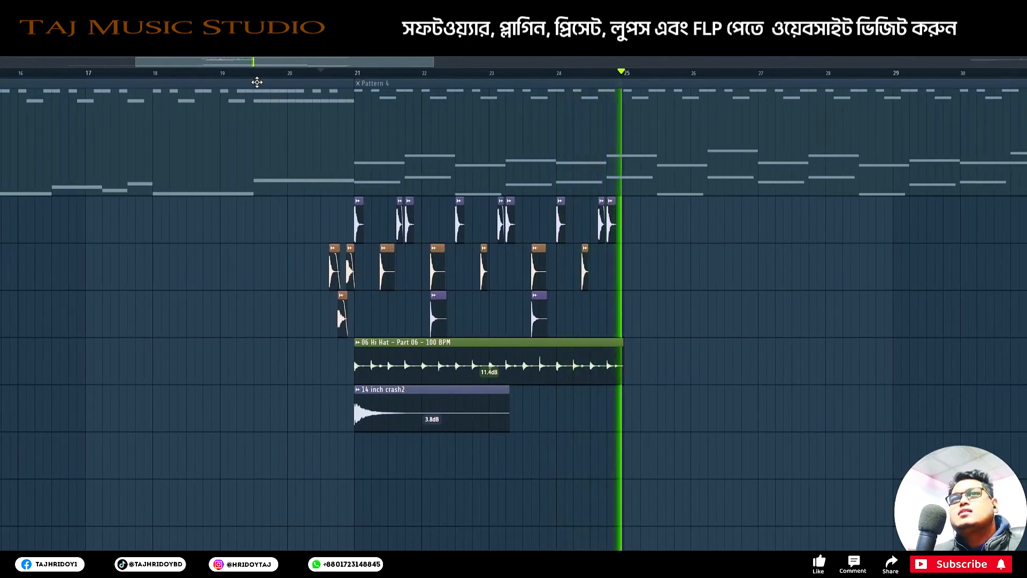
{"action": "key", "text": "space"}
{"action": "left_click_drag", "start_coordinate": [487, 236], "coordinate": [259, 353]}
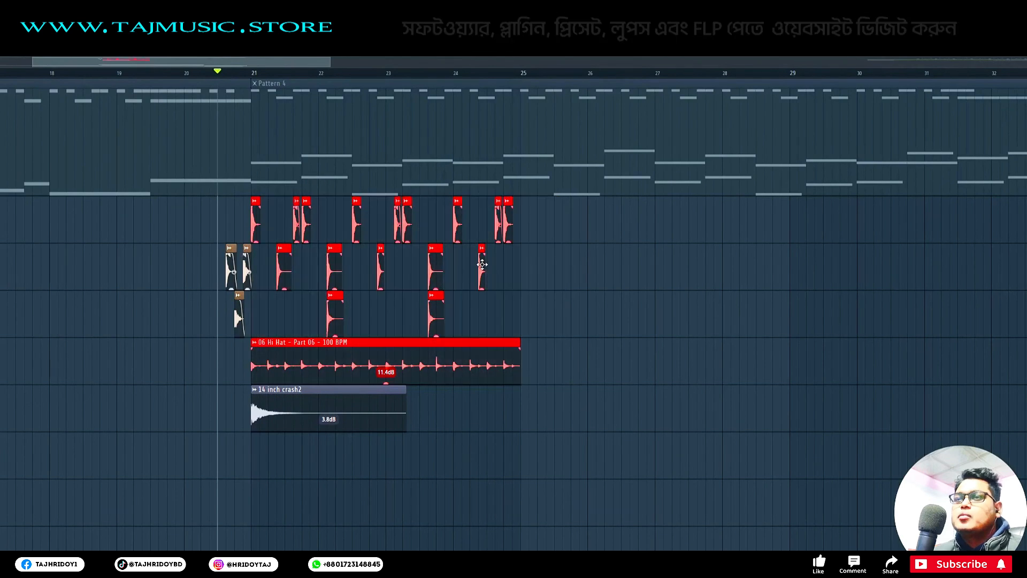
{"action": "key", "text": "ctrl+b"}
{"action": "key", "text": "ctrl+b"}
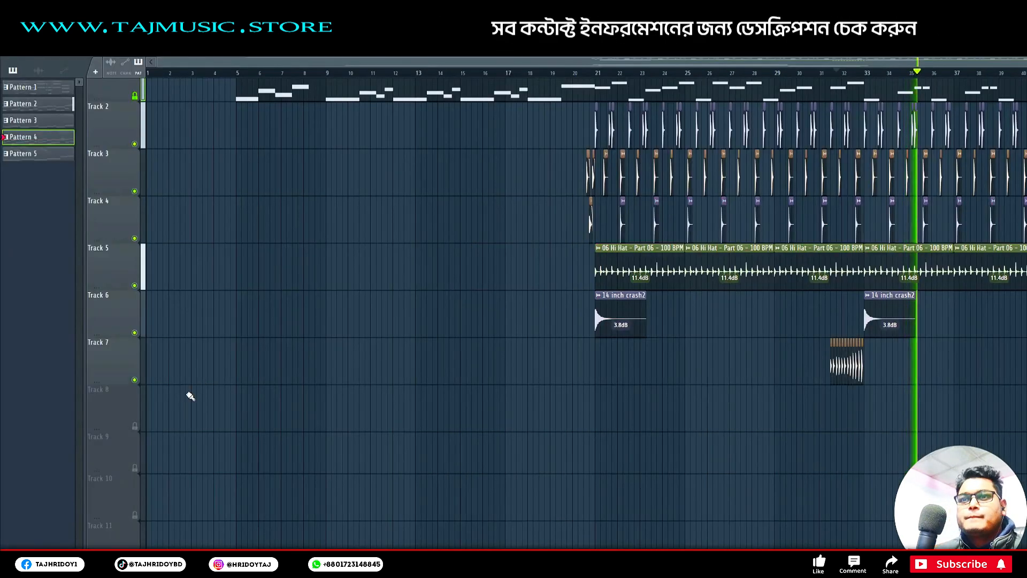
Step: Play from about bar 31 through the rising roll on Track 7 into the crash at bar 33
{"action": "scroll", "coordinate": [386, 417], "scroll_direction": "up", "scroll_amount": 2}
{"action": "key", "text": "space"}
{"action": "left_click", "coordinate": [827, 73]}
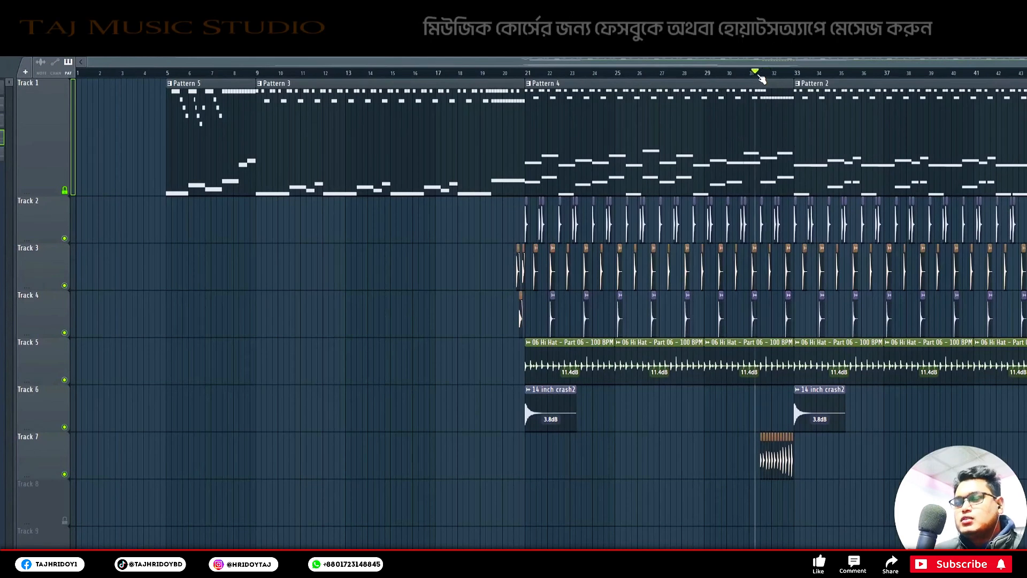
{"action": "scroll", "coordinate": [760, 76], "scroll_direction": "up", "scroll_amount": 5}
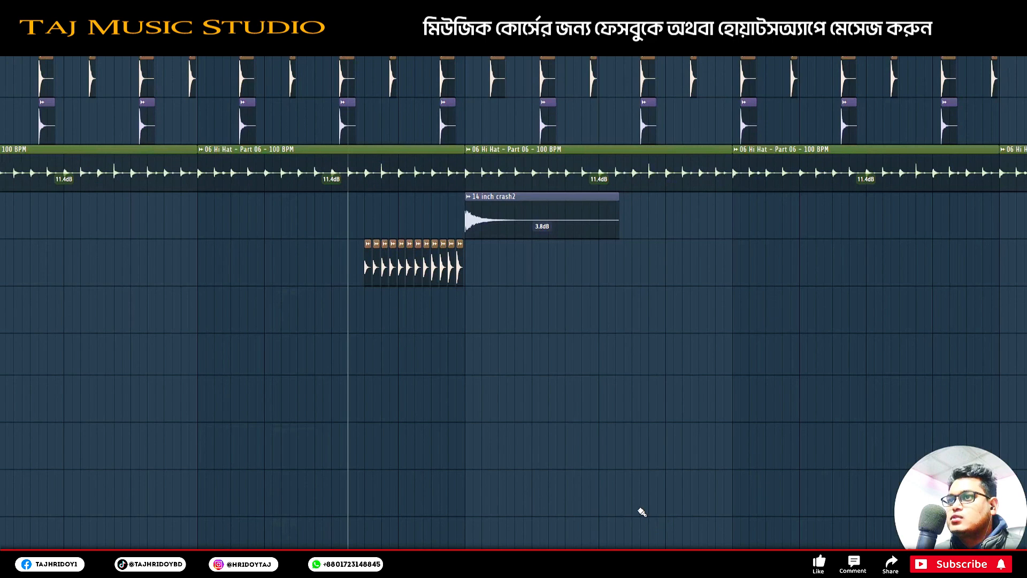
{"action": "key", "text": "space"}
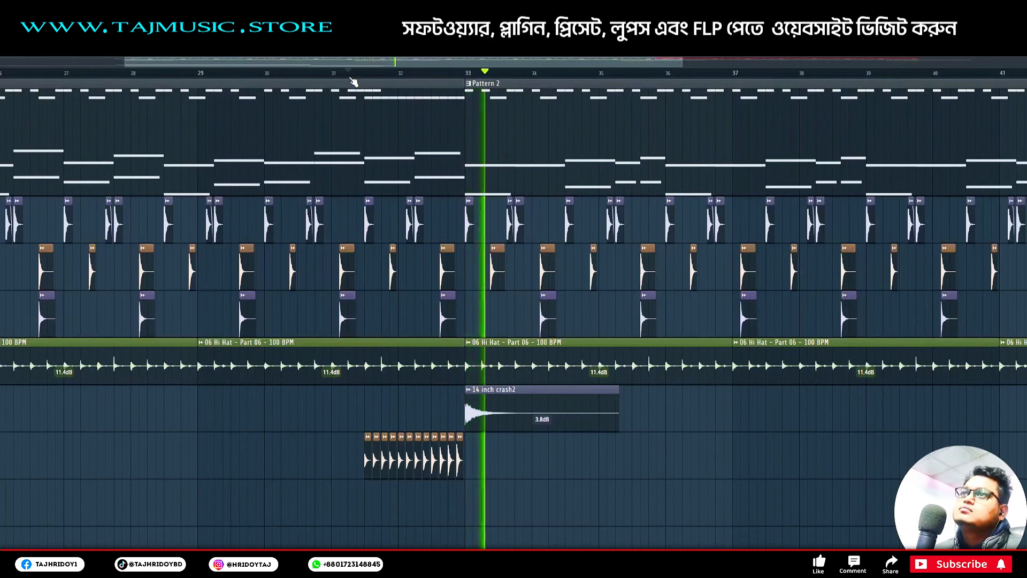
Step: Unmute Tracks 17, 18 and 19 with the vocal clips and start playback from about bar 31
{"action": "scroll", "coordinate": [353, 81], "scroll_direction": "down", "scroll_amount": 5}
{"action": "scroll", "coordinate": [323, 272], "scroll_direction": "down", "scroll_amount": 5}
{"action": "scroll", "coordinate": [315, 154], "scroll_direction": "up", "scroll_amount": 5}
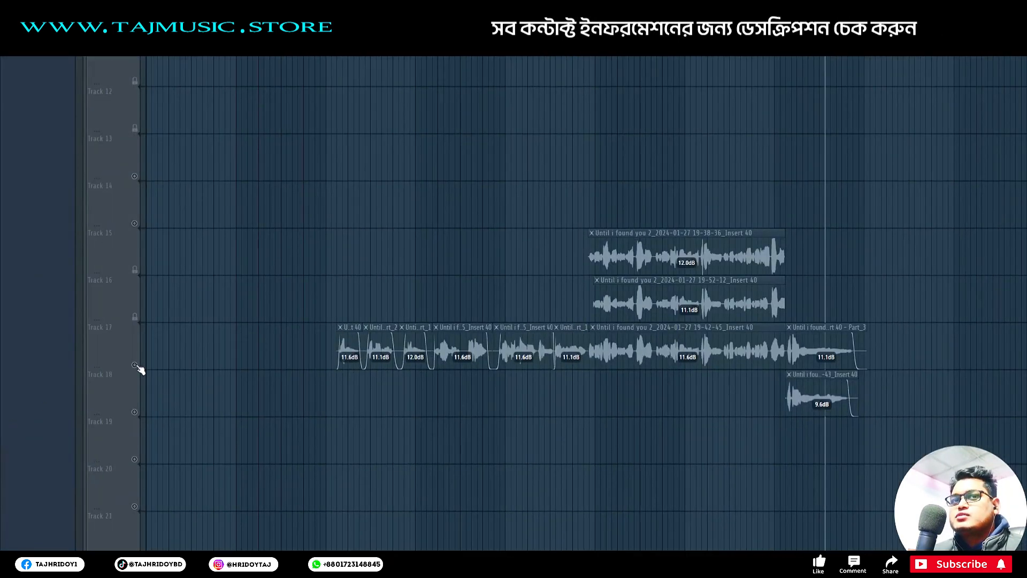
{"action": "left_click", "coordinate": [135, 365]}
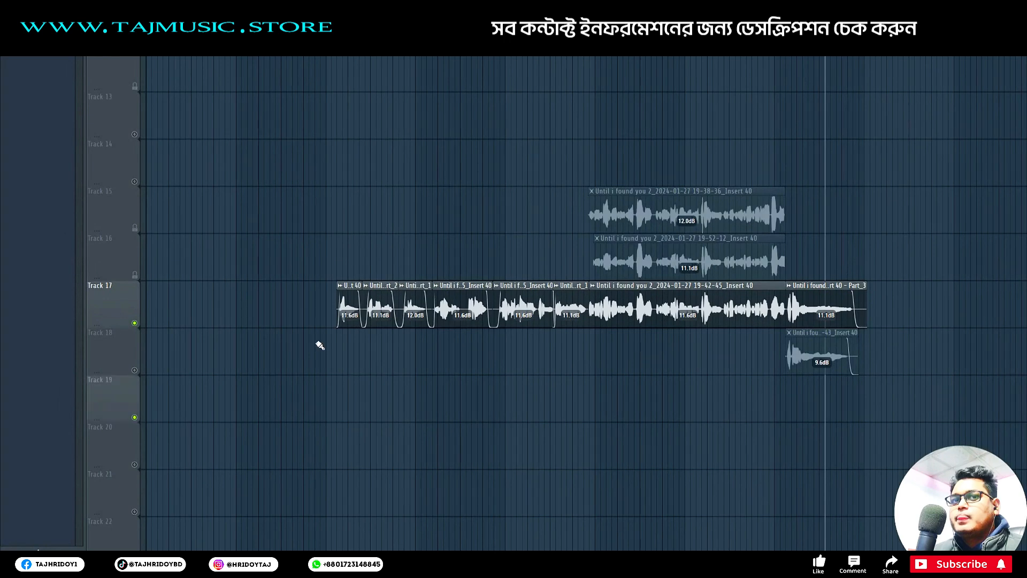
{"action": "key", "text": "space"}
{"action": "left_click", "coordinate": [135, 371]}
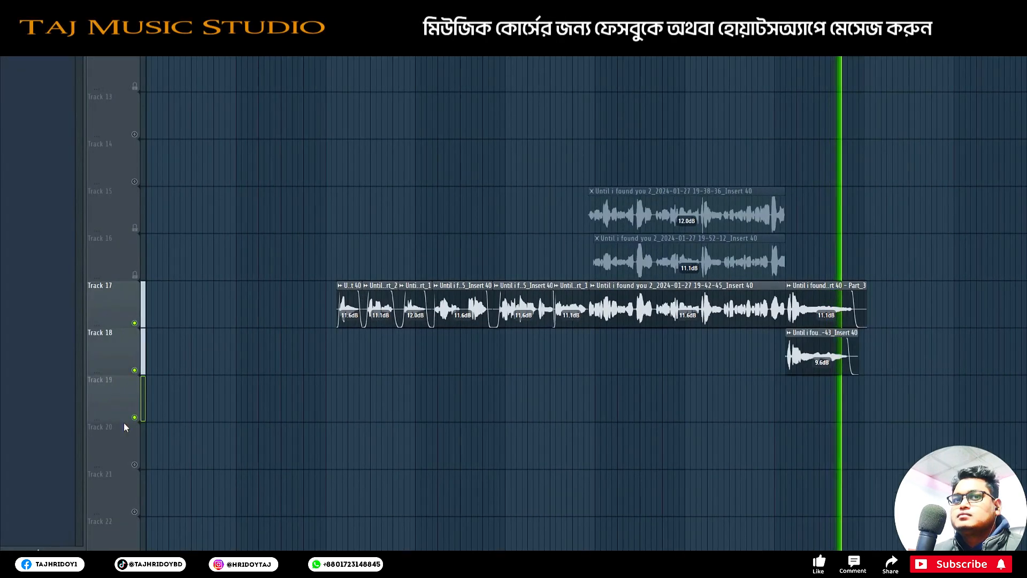
Step: Check the duplicated drums, Track 7 rolls and crash clips across the arrangement while it plays with the vocals
{"action": "scroll", "coordinate": [775, 231], "scroll_direction": "up", "scroll_amount": 4}
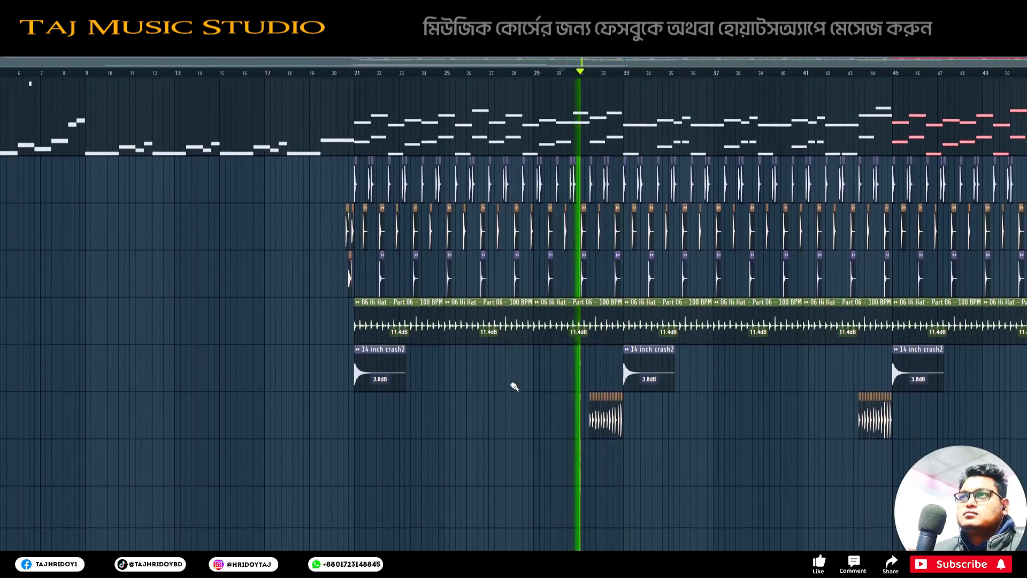
{"action": "scroll", "coordinate": [515, 384], "scroll_direction": "down", "scroll_amount": 5}
{"action": "scroll", "coordinate": [470, 360], "scroll_direction": "up", "scroll_amount": 6}
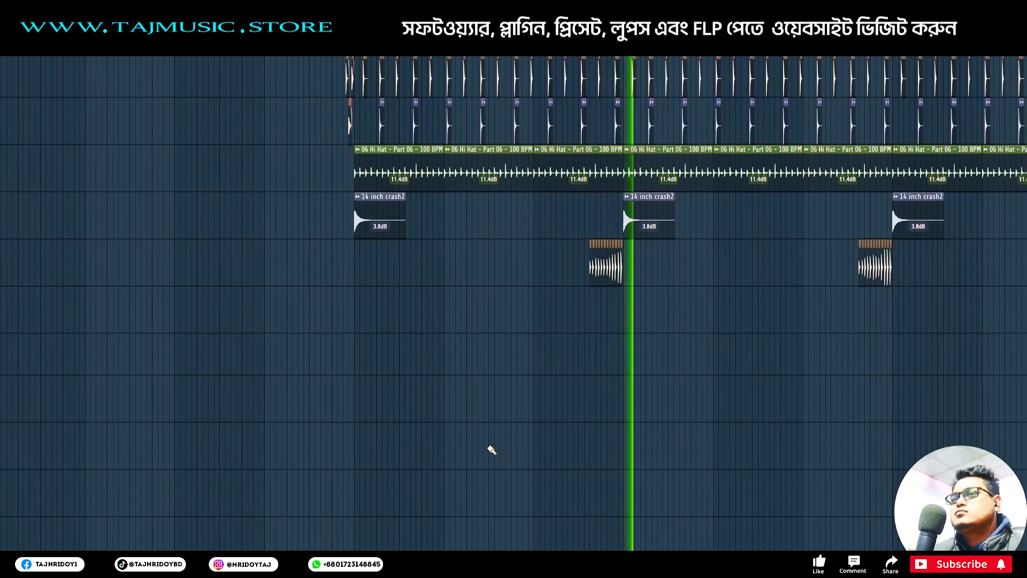
{"action": "scroll", "coordinate": [491, 450], "scroll_direction": "right", "scroll_amount": 2}
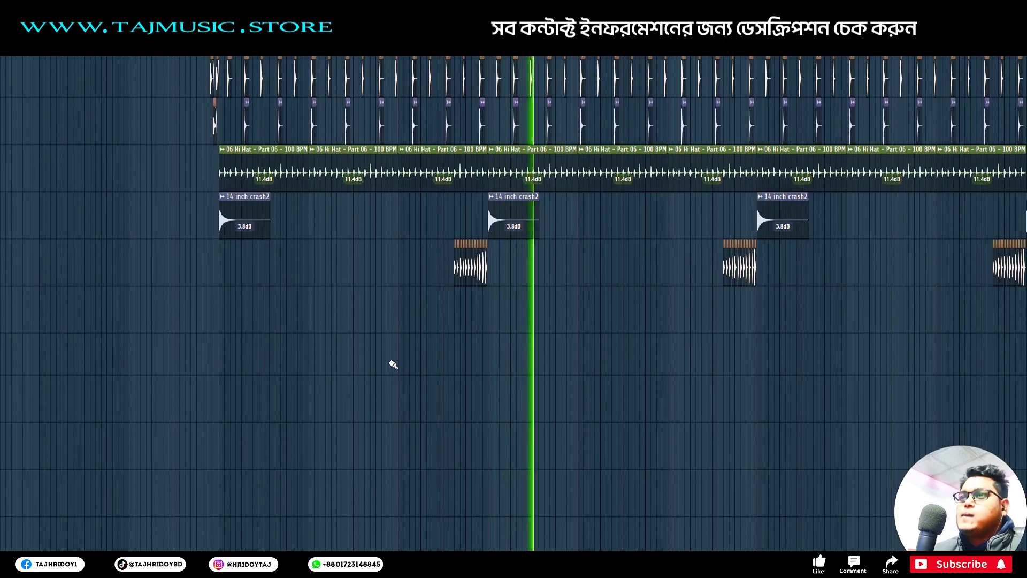
{"action": "scroll", "coordinate": [259, 360], "scroll_direction": "left", "scroll_amount": 2}
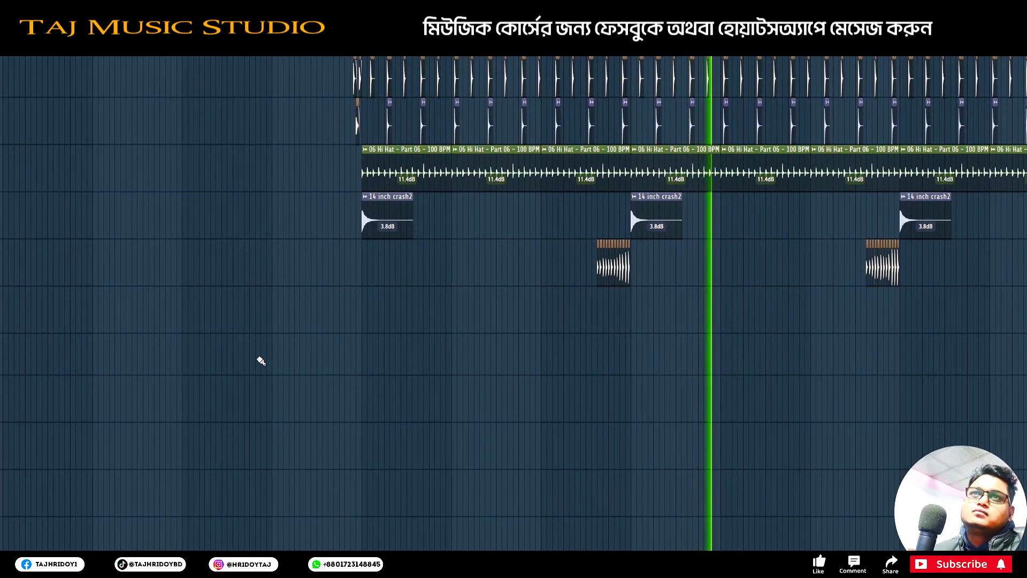
Step: Insert a new track below Track 1 and move the Pattern 4 clips at bars 21 and 45 onto it
{"action": "right_click", "coordinate": [97, 145]}
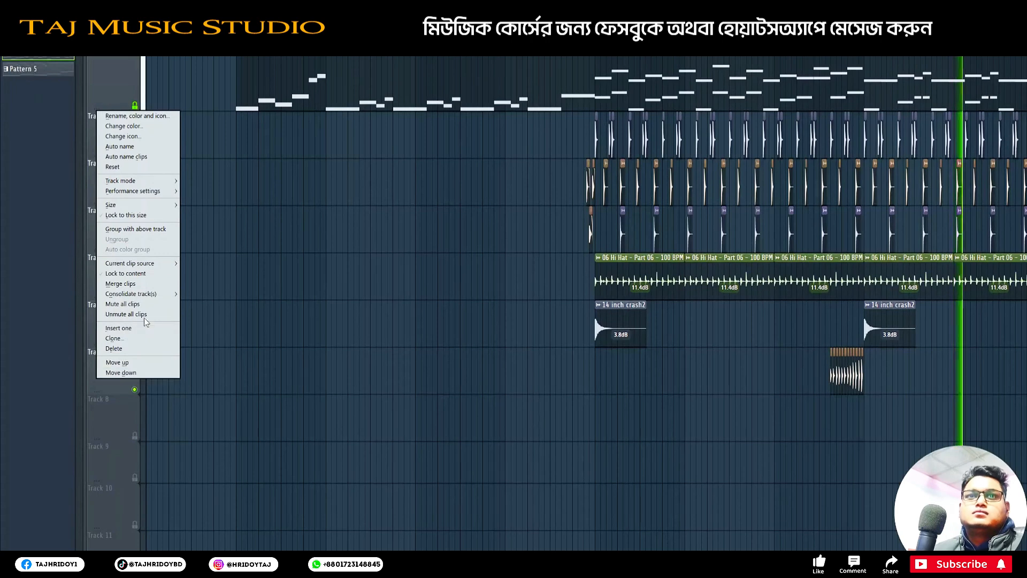
{"action": "left_click", "coordinate": [147, 331]}
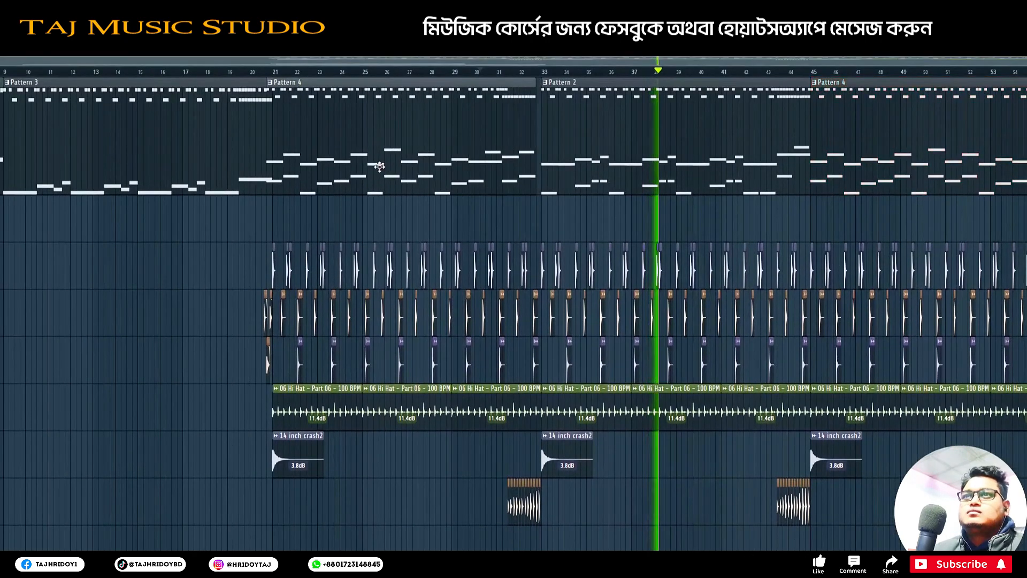
{"action": "left_click_drag", "start_coordinate": [386, 203], "coordinate": [380, 231]}
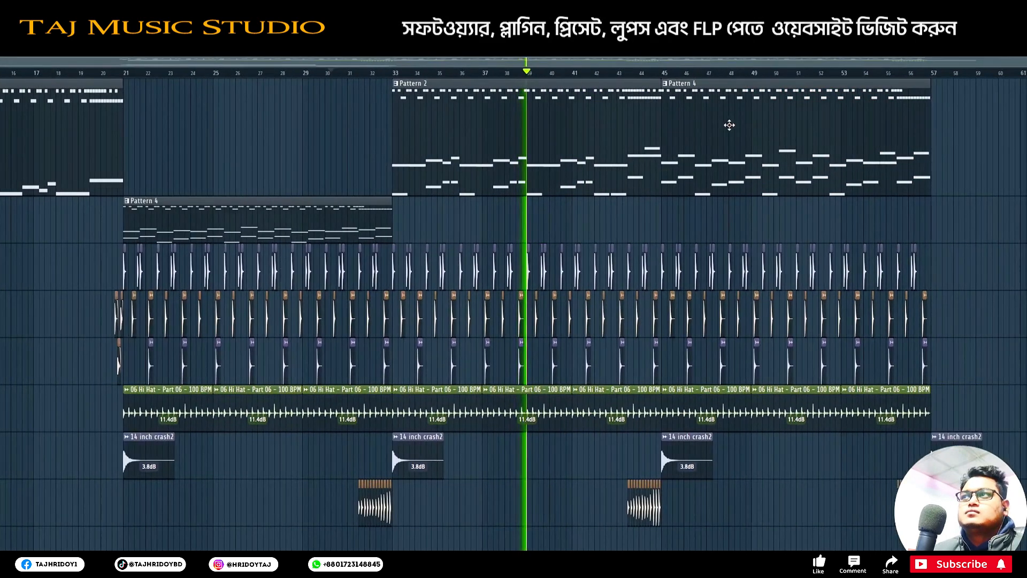
{"action": "mouse_move", "coordinate": [730, 199]}
{"action": "left_mouse_down"}
{"action": "mouse_move", "coordinate": [729, 222]}
{"action": "mouse_move", "coordinate": [716, 211]}
{"action": "left_mouse_up"}
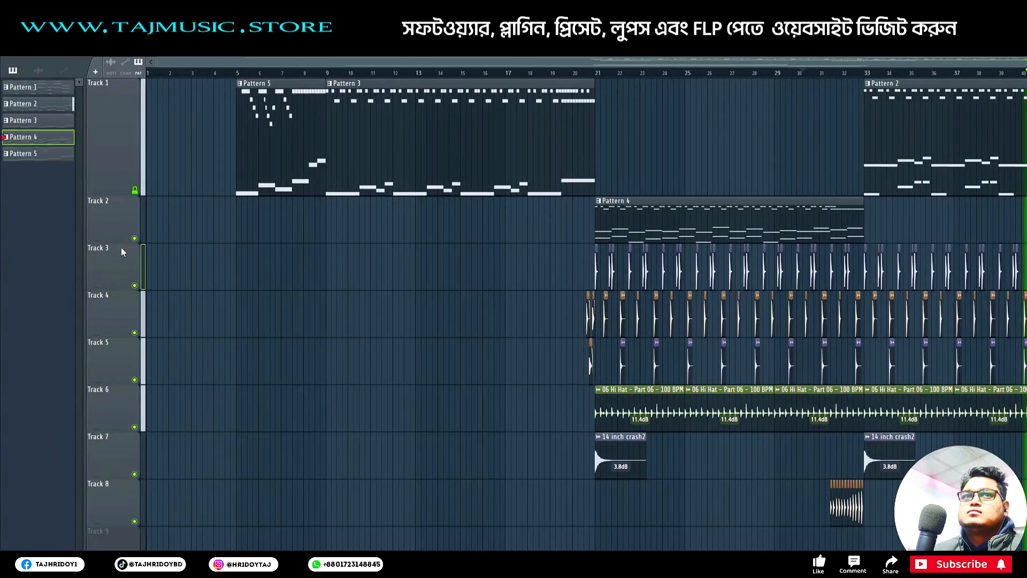
Step: Insert another track directly below Track 1 and move the Pattern 2 clips from Track 1 onto it
{"action": "right_click", "coordinate": [118, 196]}
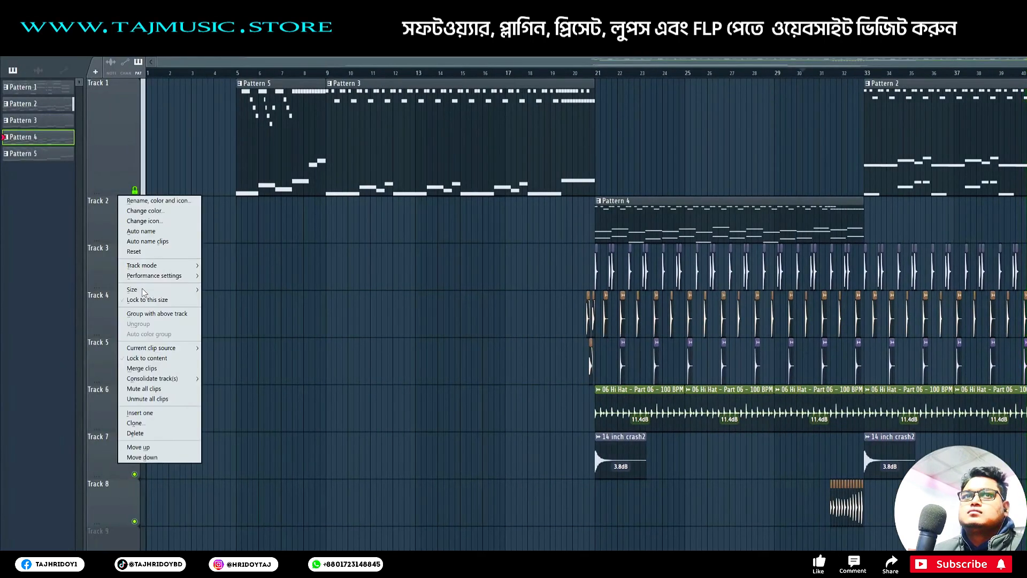
{"action": "left_click", "coordinate": [185, 412]}
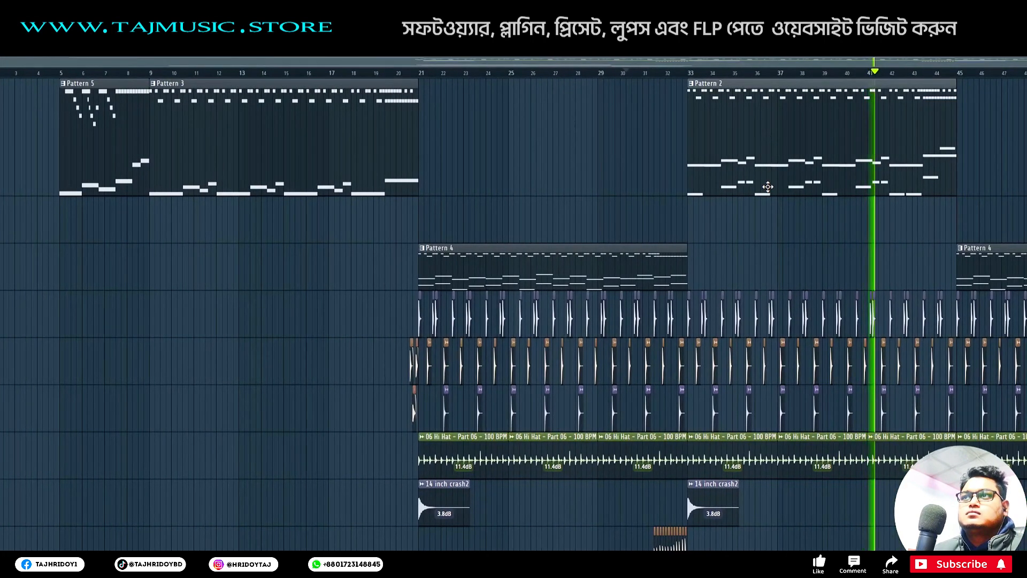
{"action": "left_click_drag", "start_coordinate": [948, 137], "coordinate": [943, 222]}
{"action": "left_click_drag", "start_coordinate": [765, 222], "coordinate": [773, 224]}
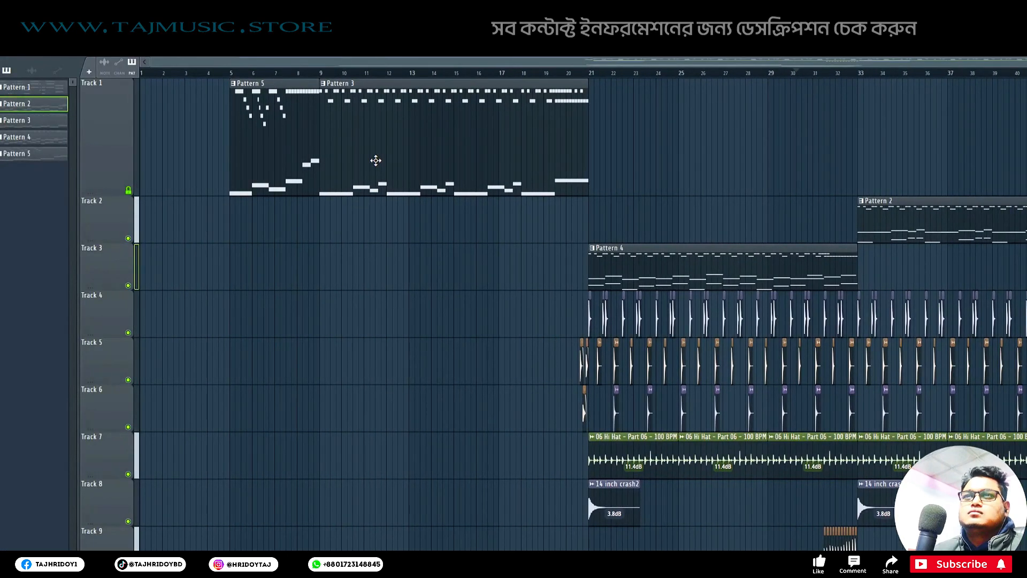
Step: Move the Pattern 3 clip at bar 9 from Track 1 down to Track 2
{"action": "right_click", "coordinate": [100, 197]}
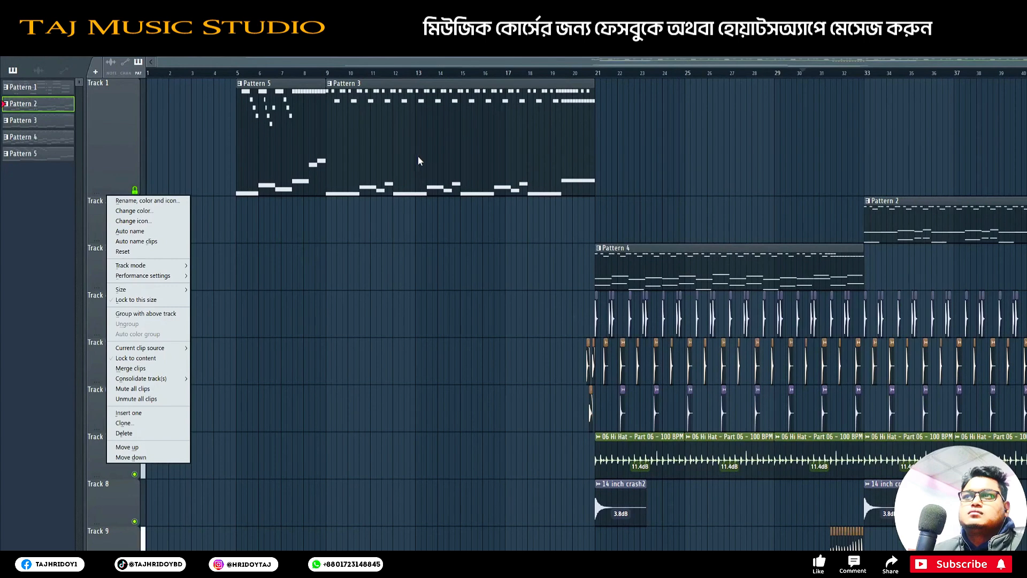
{"action": "left_click", "coordinate": [435, 147]}
{"action": "left_click_drag", "start_coordinate": [435, 223], "coordinate": [434, 223]}
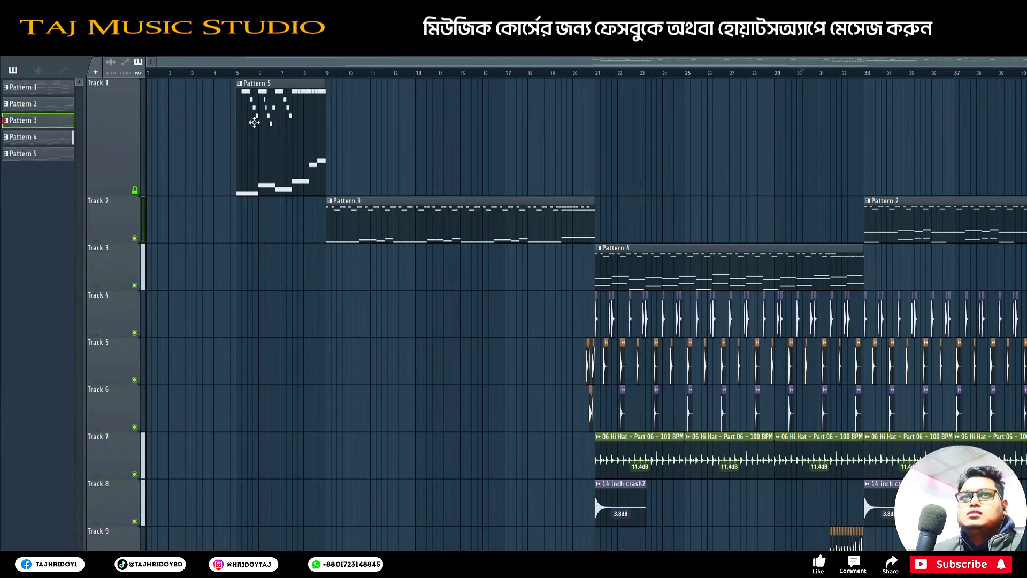
Step: Reduce the height of Track 1 to about that of the tracks below it
{"action": "left_click_drag", "start_coordinate": [125, 193], "coordinate": [126, 135]}
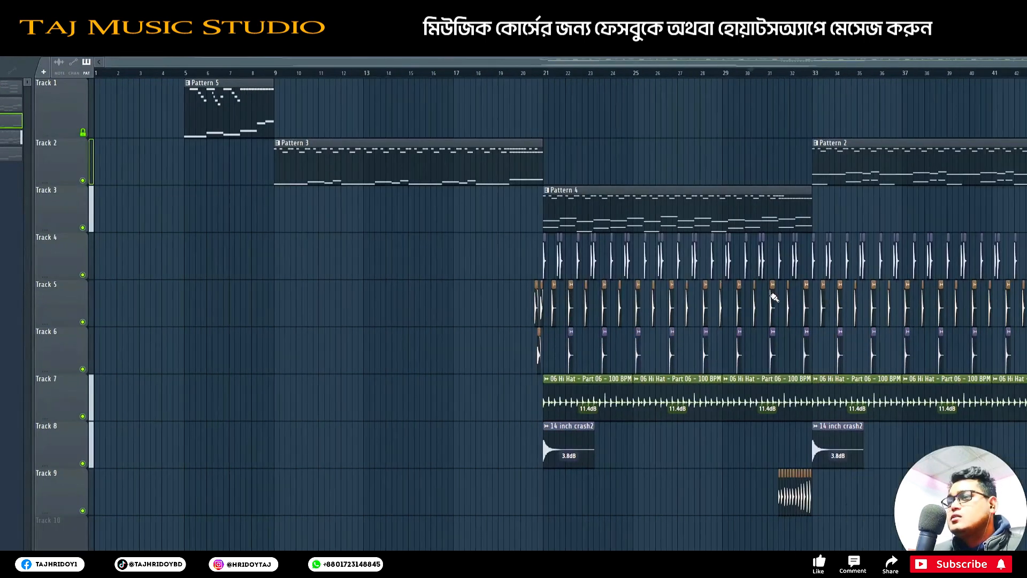
{"action": "scroll", "coordinate": [828, 329], "scroll_direction": "down", "scroll_amount": 2}
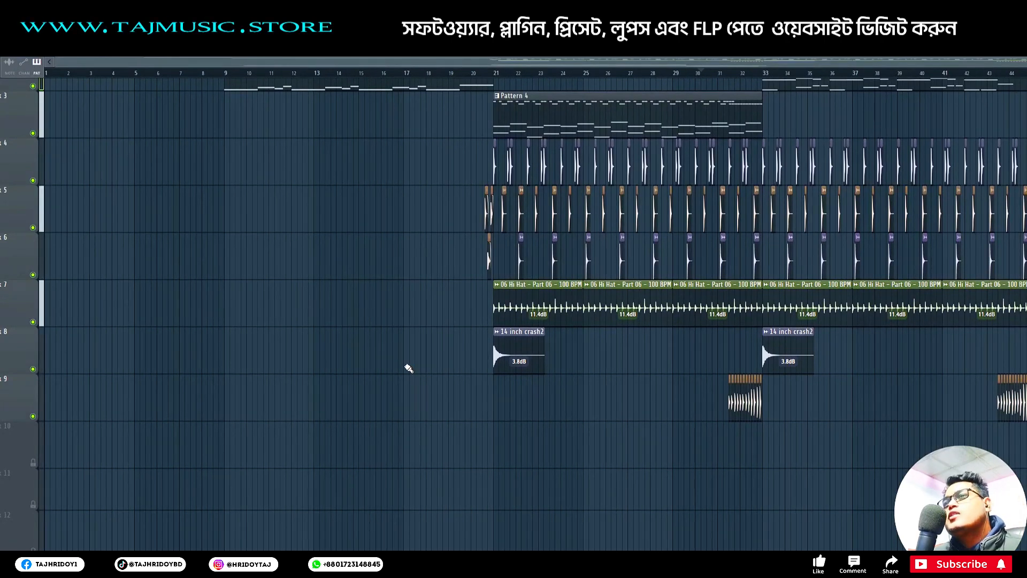
{"action": "scroll", "coordinate": [408, 369], "scroll_direction": "up", "scroll_amount": 2}
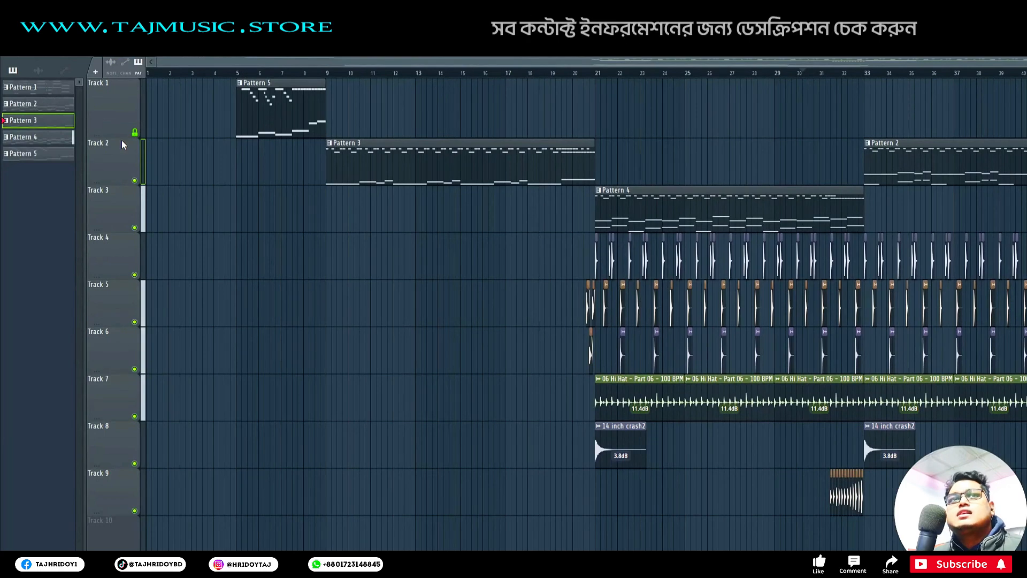
{"action": "left_click_drag", "start_coordinate": [119, 133], "coordinate": [129, 119]}
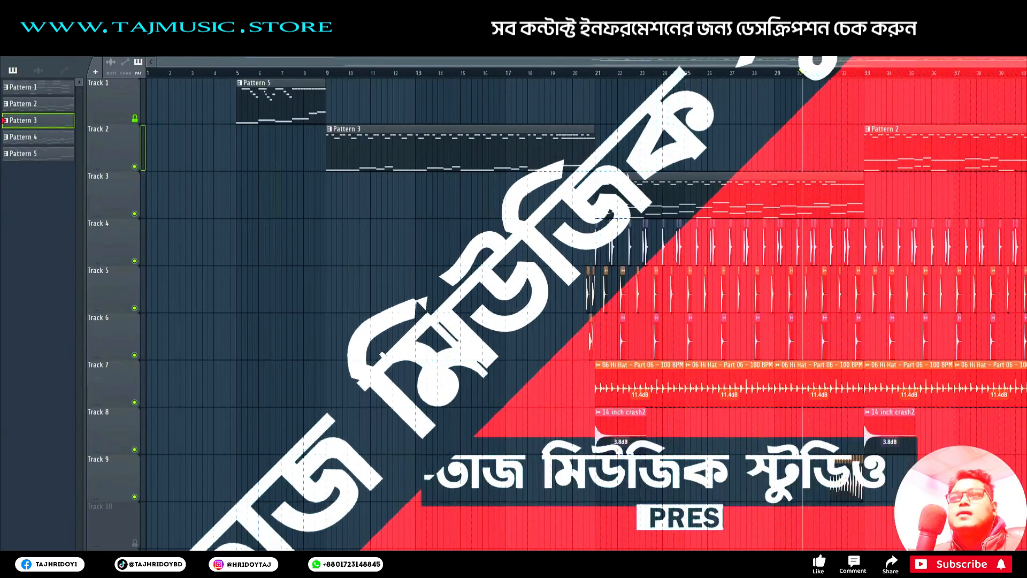
Step: Solo the main vocal clips on Track 19 and play them from about bar 9
{"action": "scroll", "coordinate": [382, 354], "scroll_direction": "down", "scroll_amount": 9}
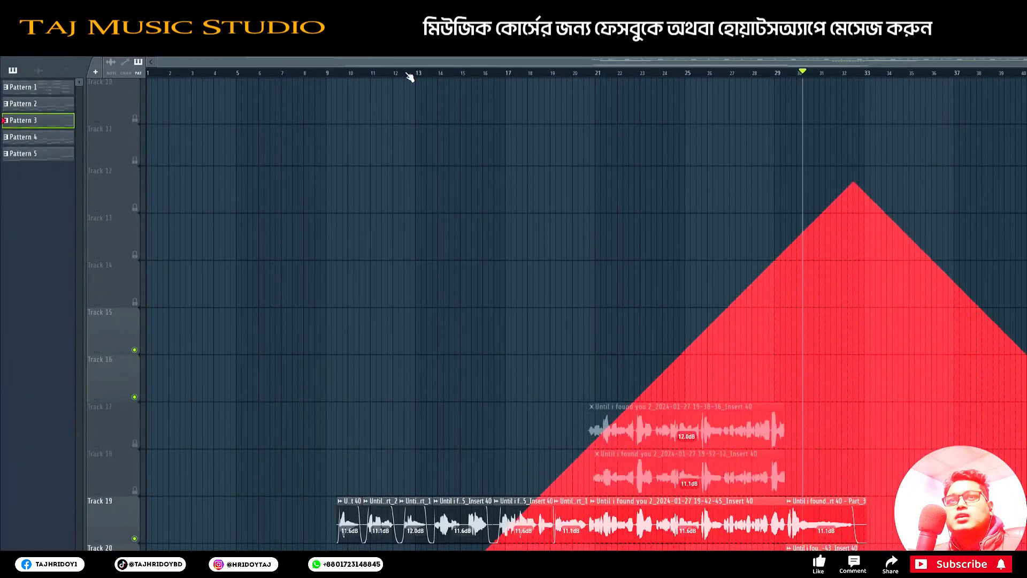
{"action": "left_click", "coordinate": [328, 73]}
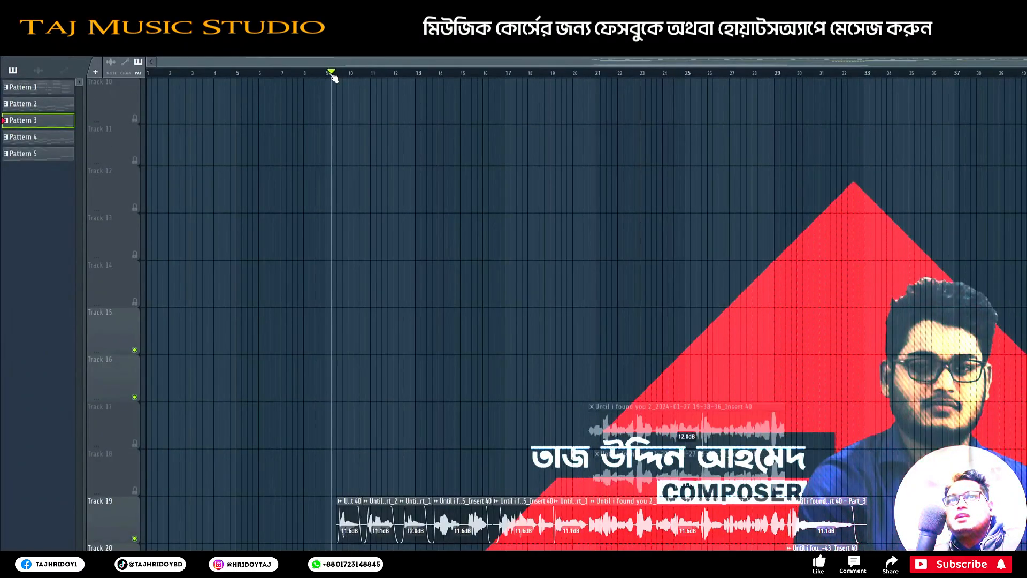
{"action": "right_click", "coordinate": [135, 426]}
{"action": "key", "text": "space"}
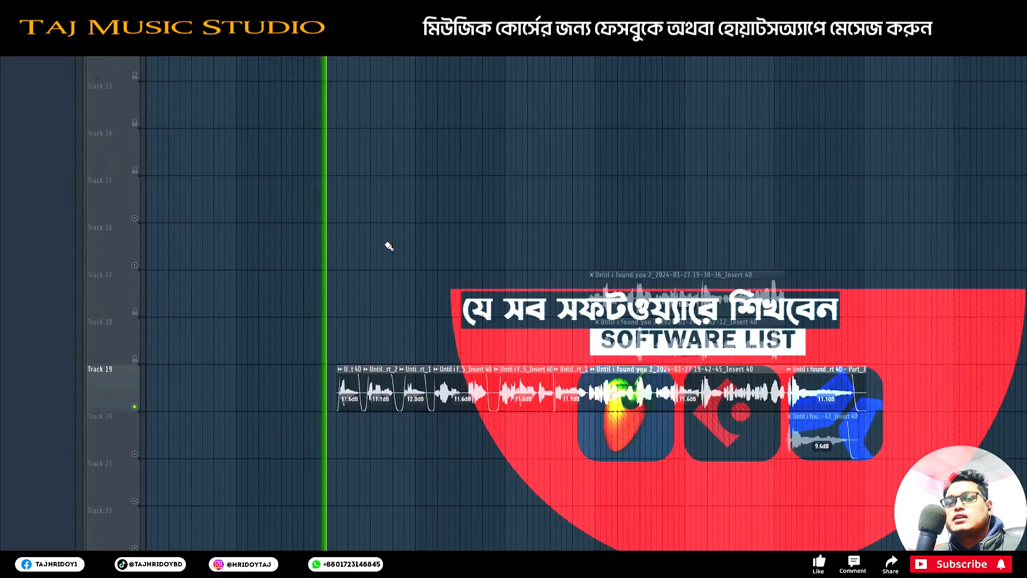
Step: Remove the stray Pattern 3 clip from Track 10 and listen to the soloed Track 19 vocals from about bar 10
{"action": "key", "text": "space"}
{"action": "left_click", "coordinate": [355, 80]}
{"action": "right_click", "coordinate": [377, 120]}
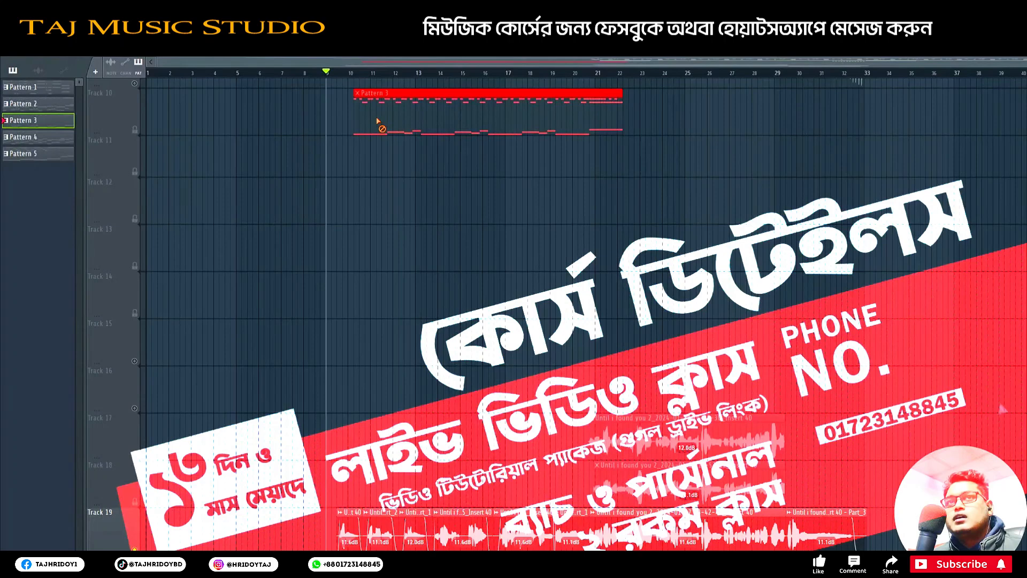
{"action": "left_click", "coordinate": [353, 73]}
{"action": "key", "text": "space"}
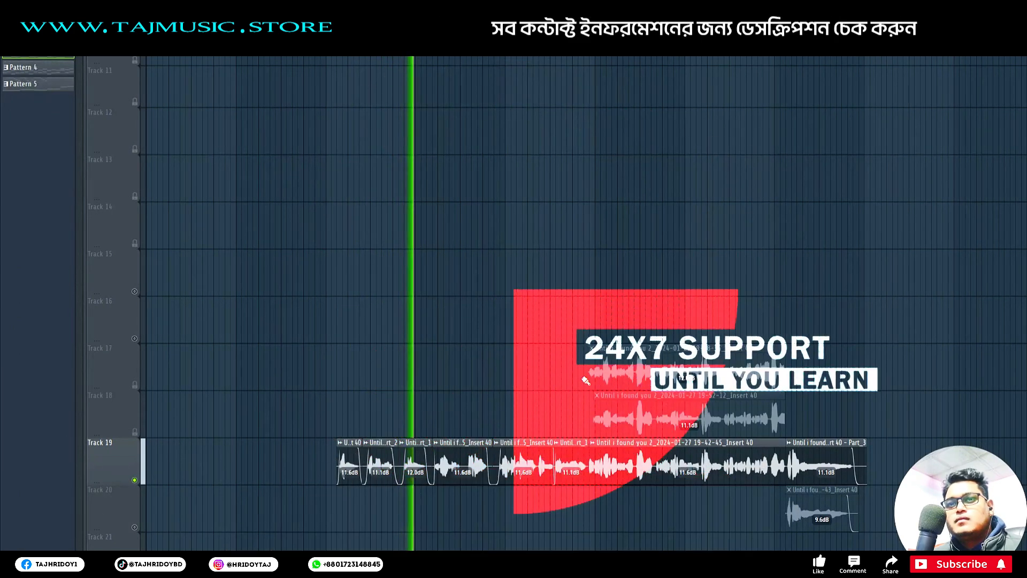
{"action": "key", "text": "space"}
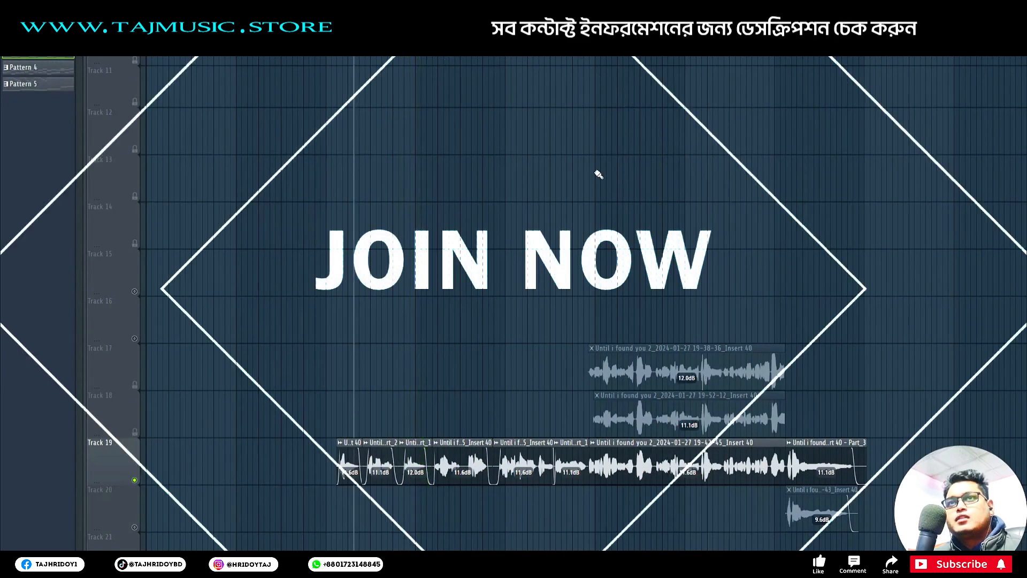
{"action": "key", "text": "space"}
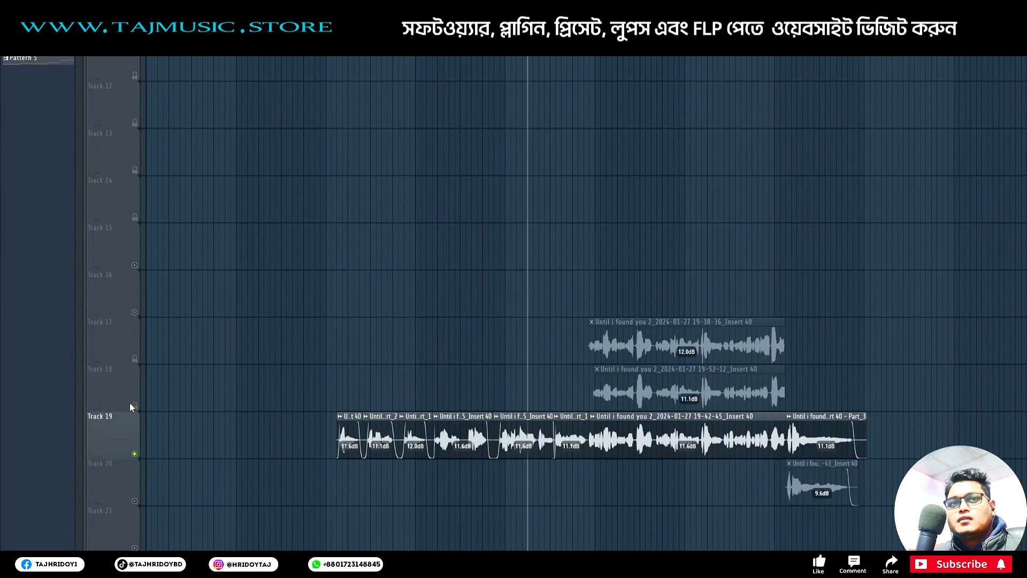
Step: Solo Track 18, unmute Track 17, and review both extra vocal takes along with the pattern and drum tracks during playback
{"action": "left_click", "coordinate": [127, 365]}
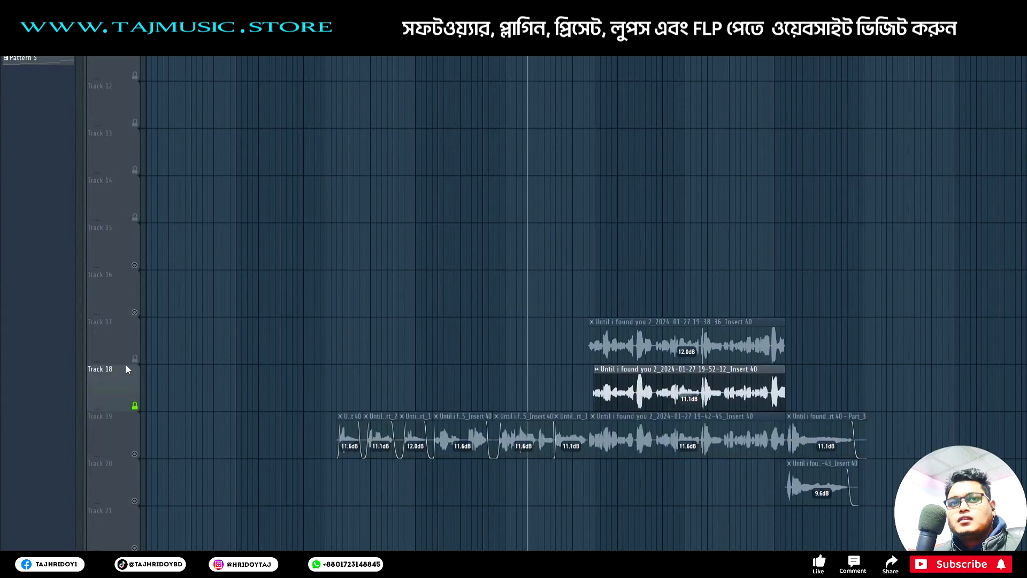
{"action": "left_click", "coordinate": [134, 358]}
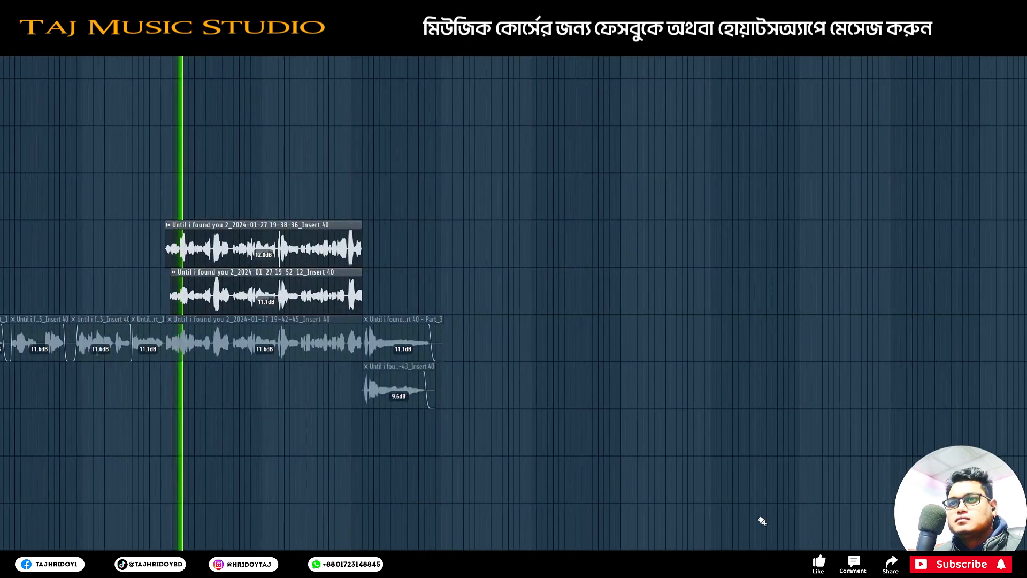
{"action": "scroll", "coordinate": [635, 247], "scroll_direction": "up", "scroll_amount": 6}
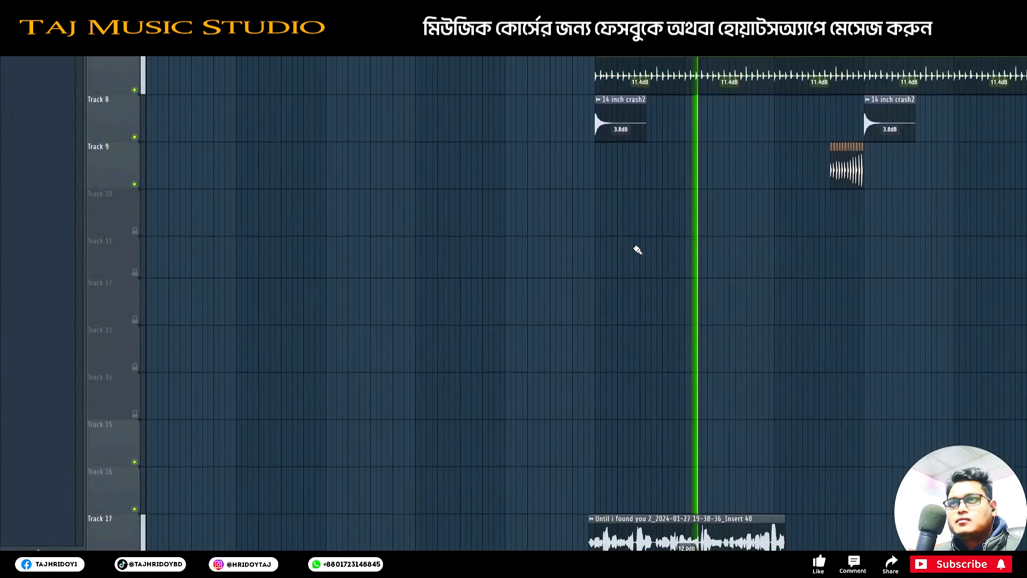
{"action": "scroll", "coordinate": [665, 146], "scroll_direction": "up", "scroll_amount": 2}
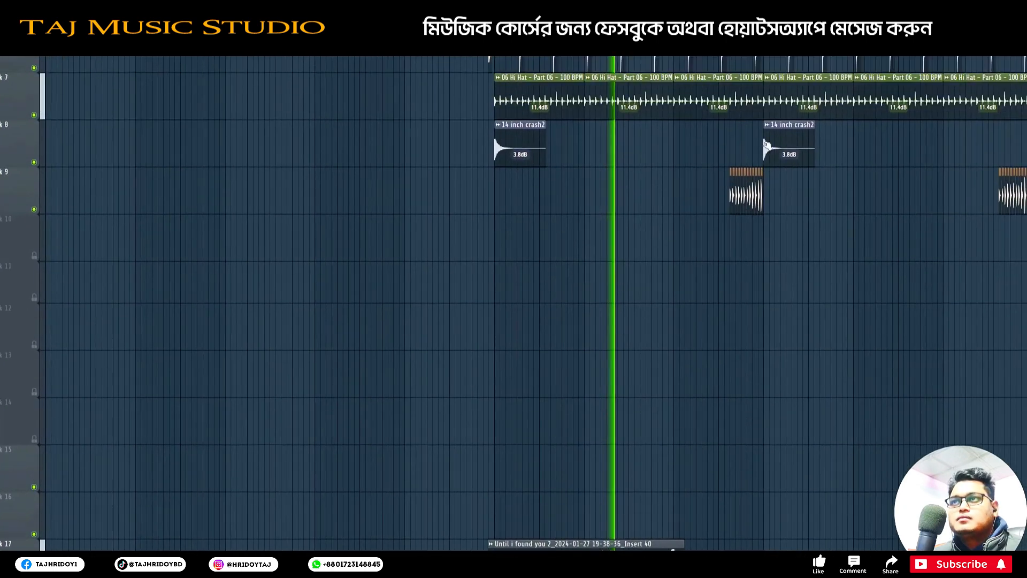
{"action": "scroll", "coordinate": [615, 321], "scroll_direction": "up", "scroll_amount": 5}
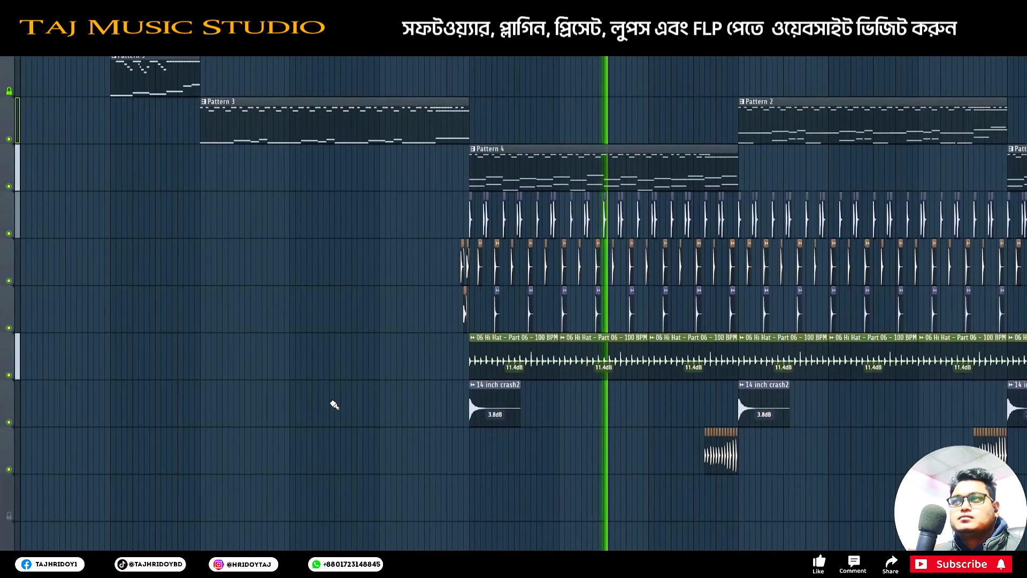
{"action": "scroll", "coordinate": [371, 374], "scroll_direction": "down", "scroll_amount": 5}
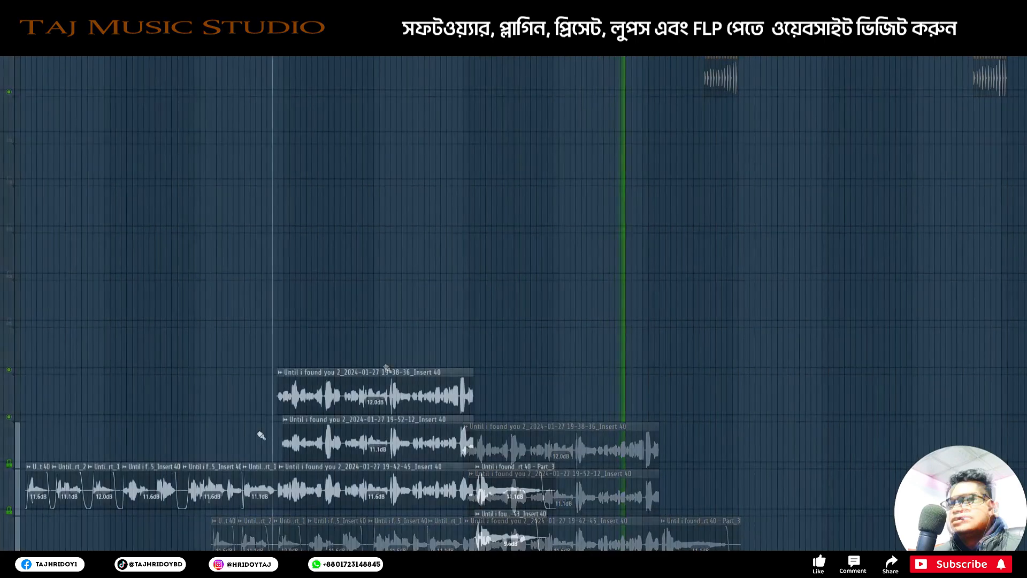